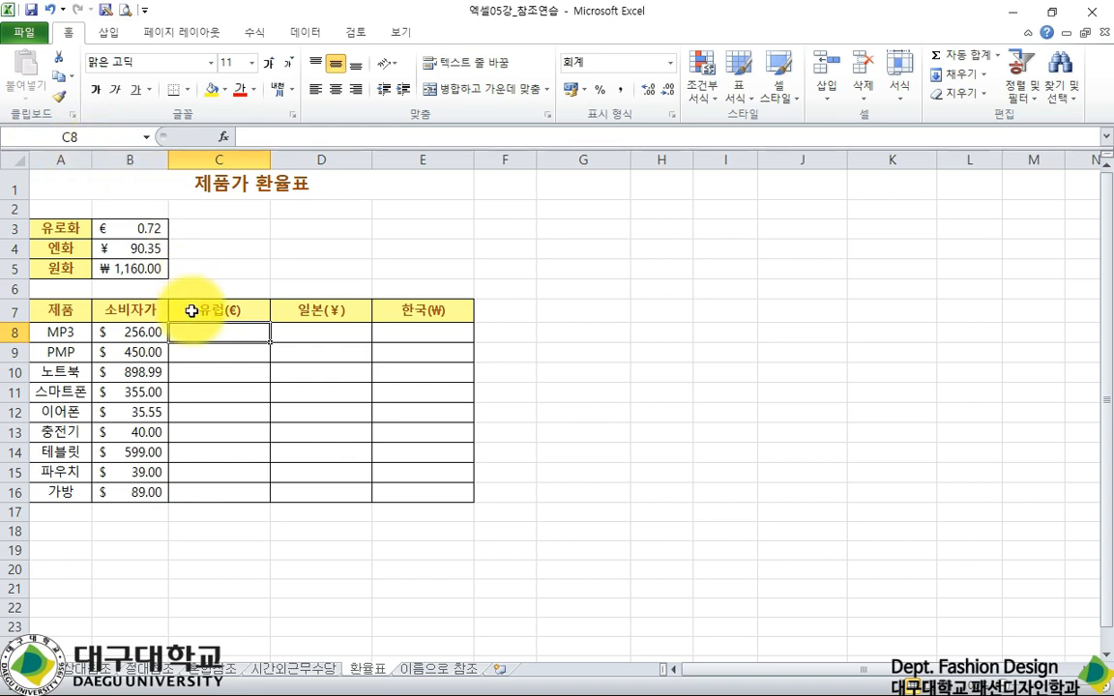
- Review the product names and consumer prices in A8:B16 of the exchange-rate table
left_click(228, 157)
left_click(7, 331, "ctrl")
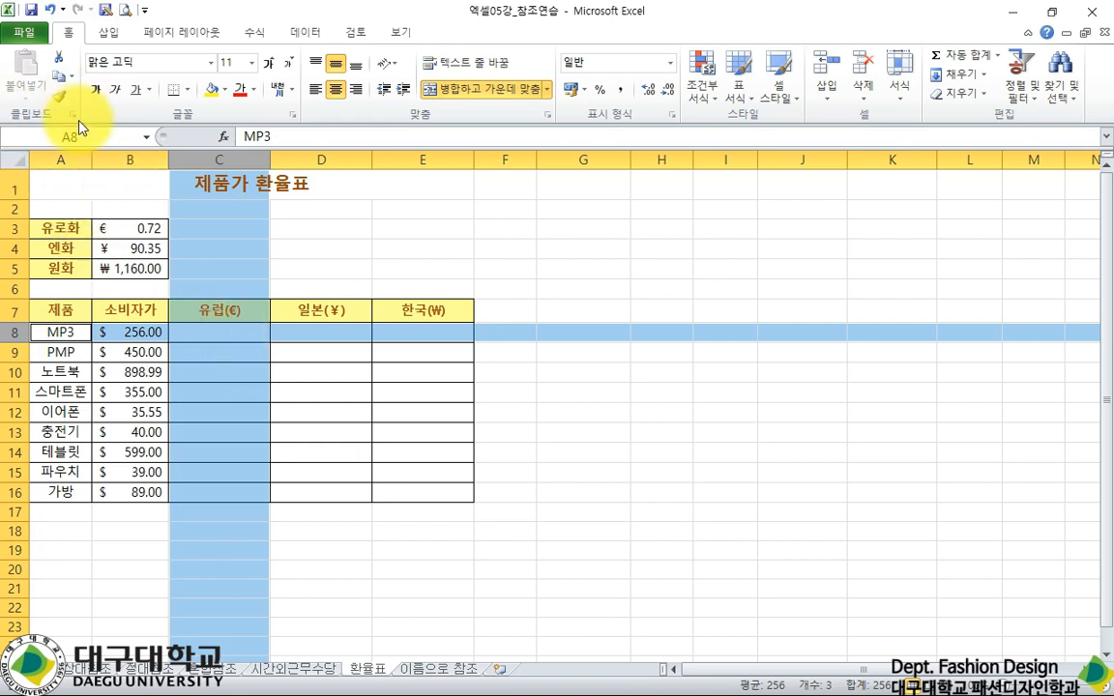
left_click(217, 354)
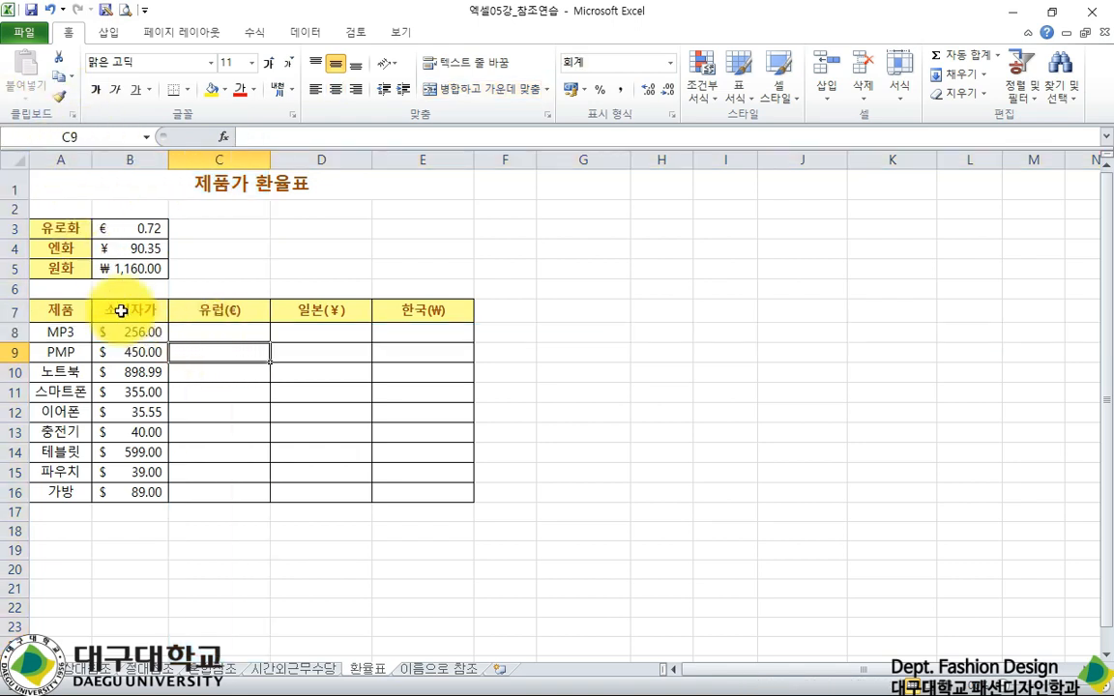
left_click(201, 334)
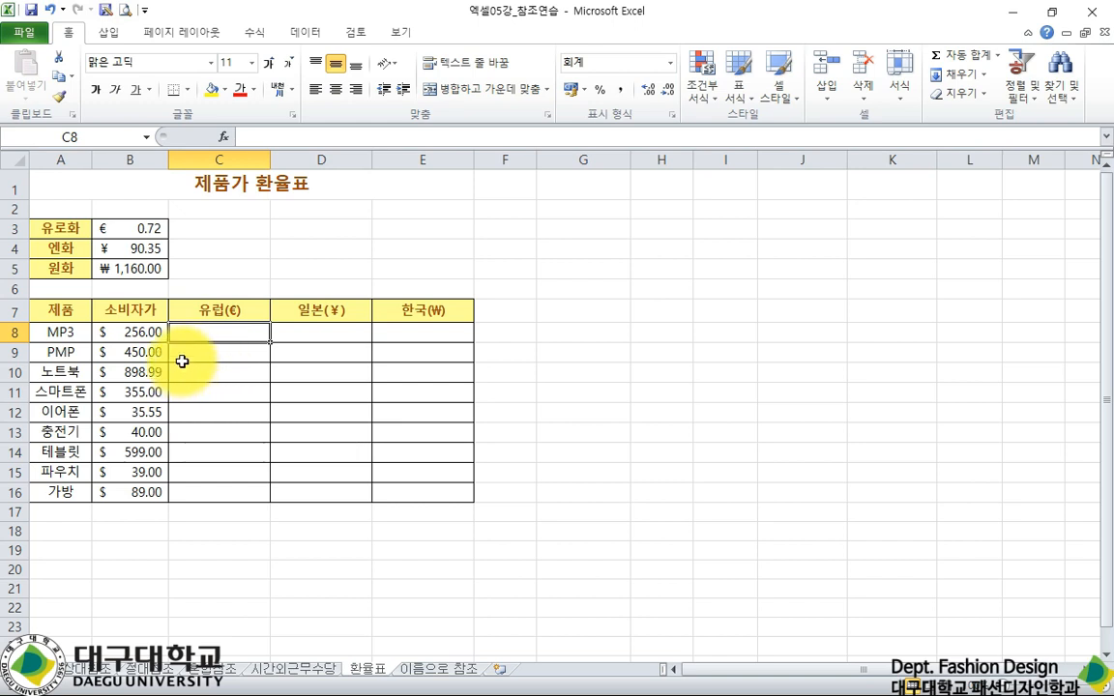
left_click_drag(77, 325, 66, 491)
left_click(123, 338)
left_click_drag(123, 338, 142, 489)
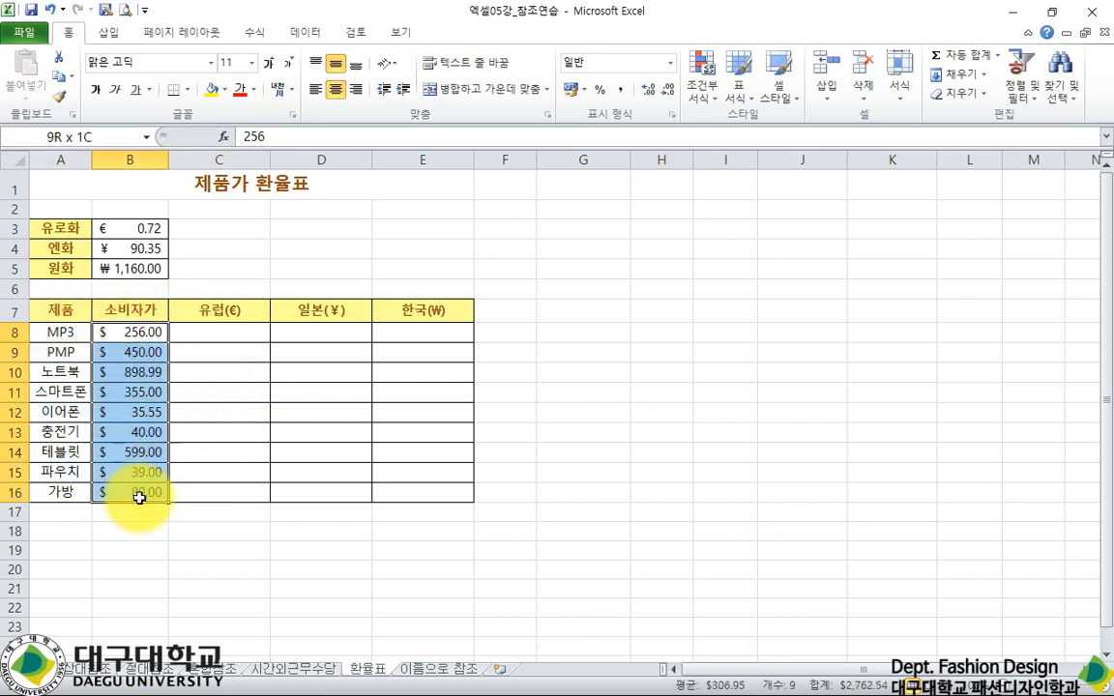
- Enter the formula =B8*유로화 in C8 to convert the MP3 price to euros
left_click(215, 329)
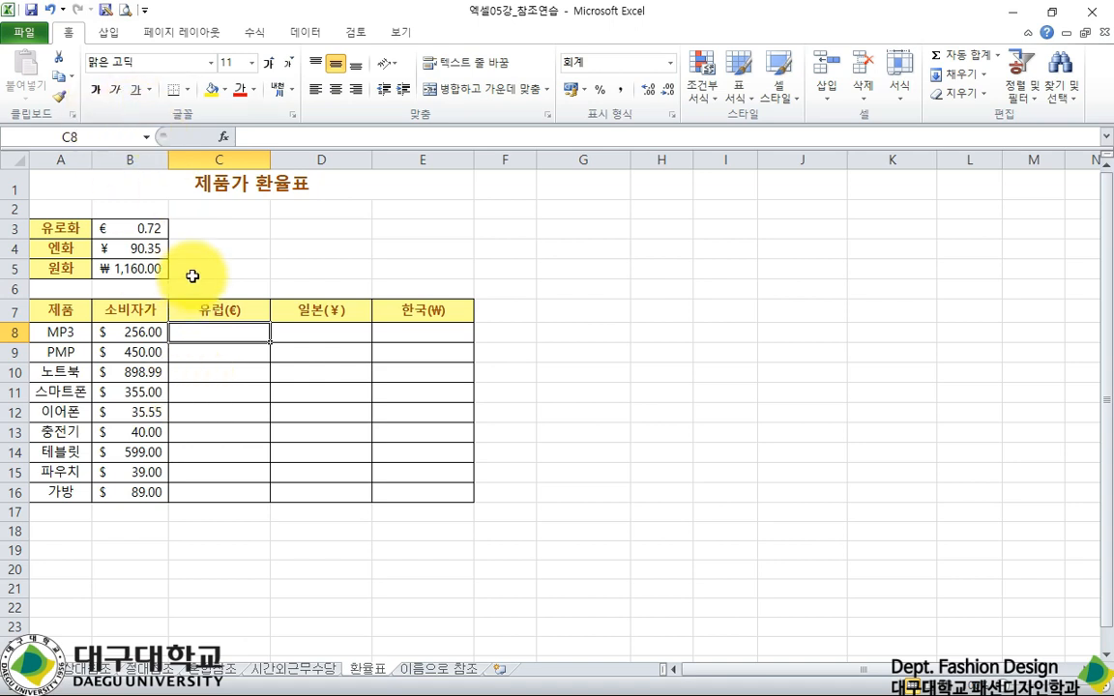
type("=")
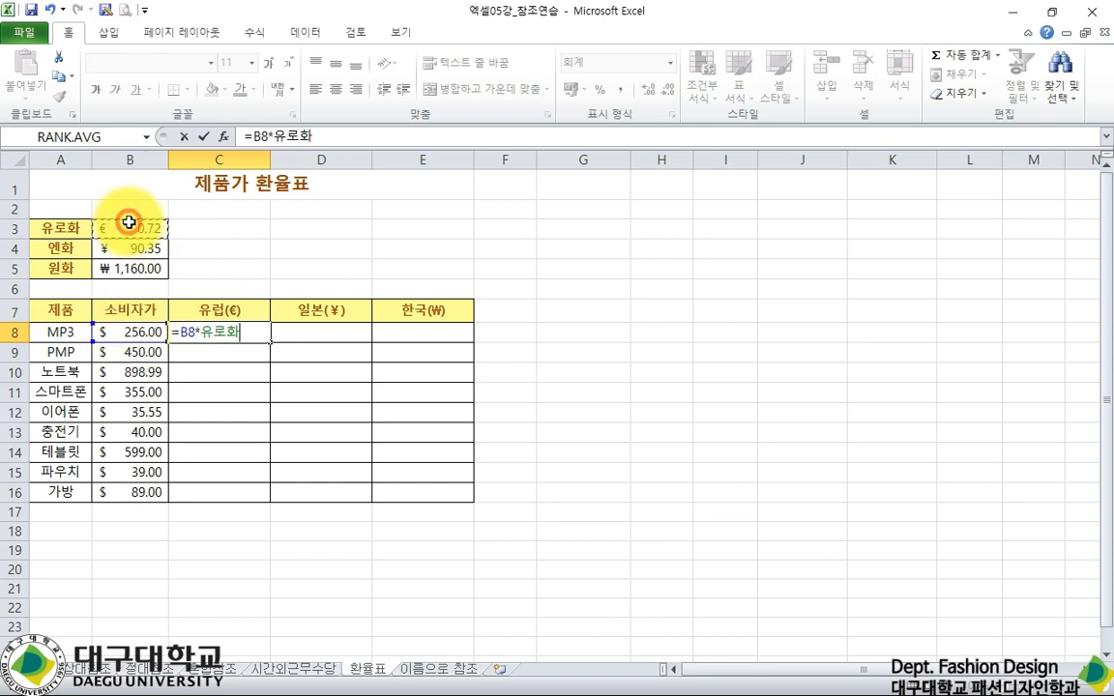
key("Return")
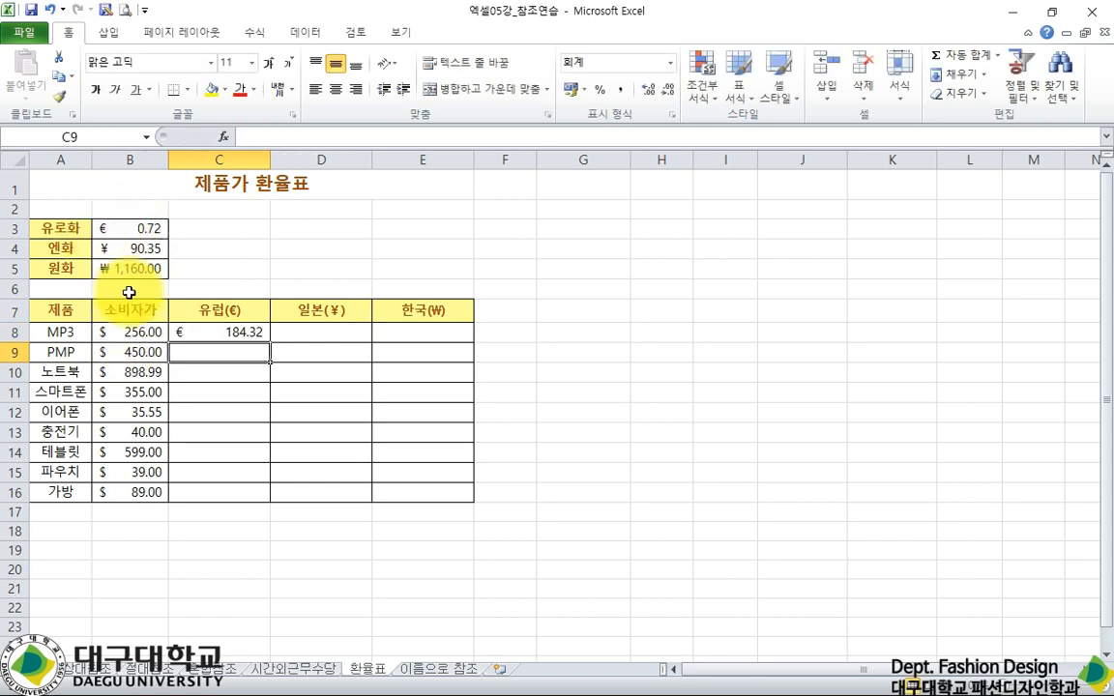
- Inspect the formula in C8 and the defined names of the exchange-rate cells B3, B4 and B5
left_click(242, 332)
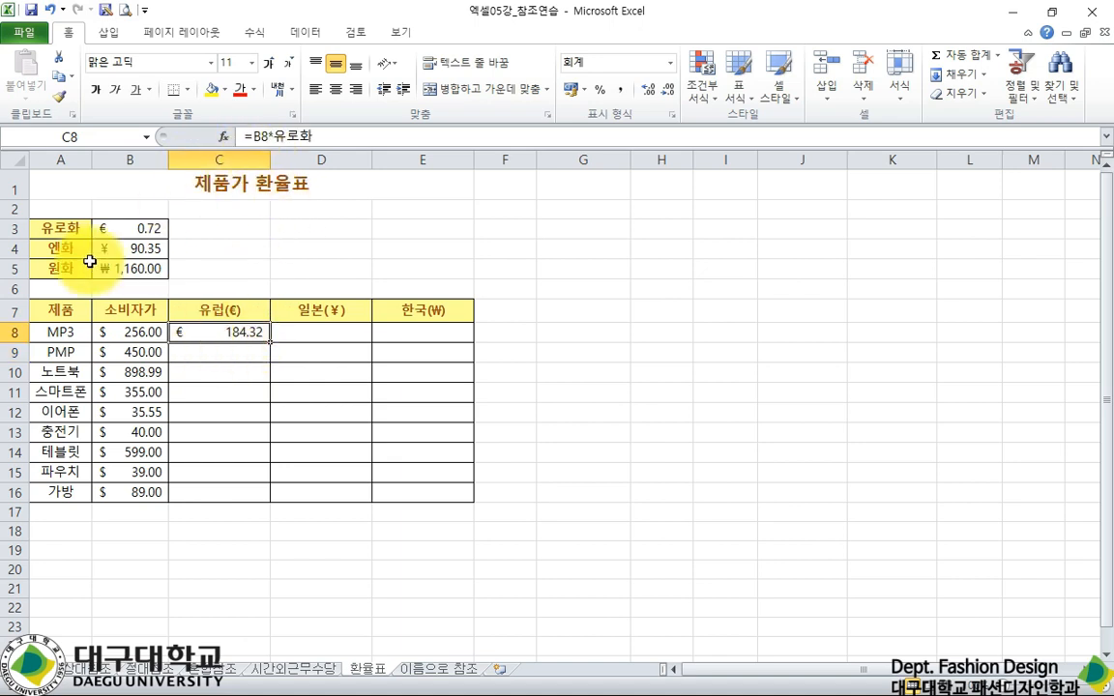
left_click(149, 230)
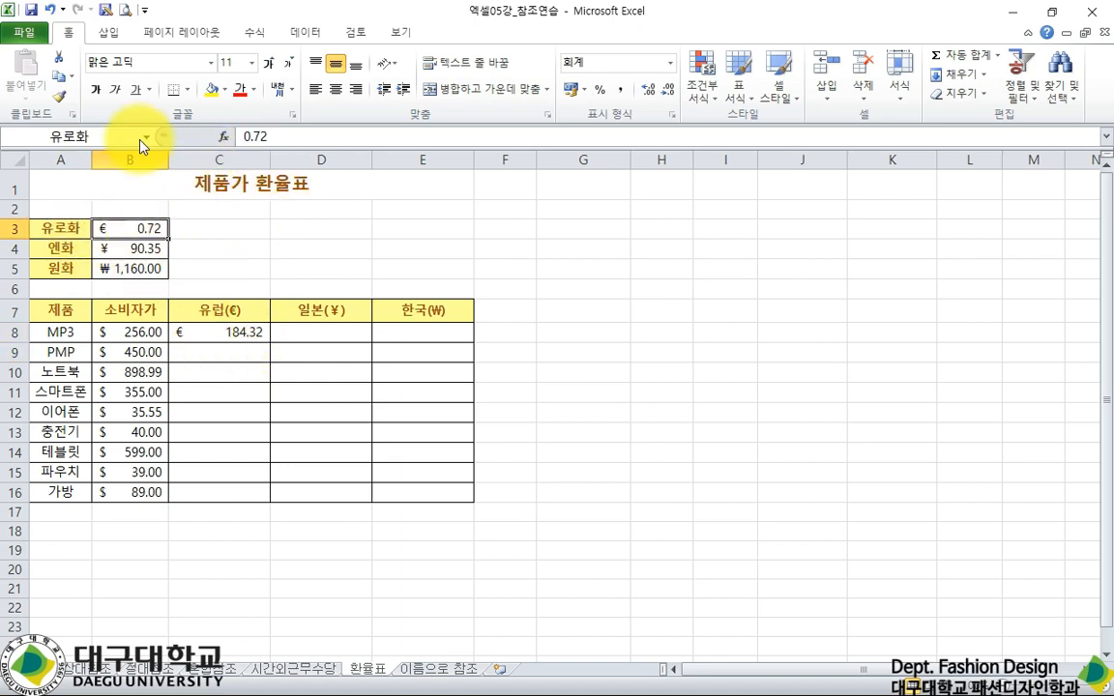
left_click(245, 333)
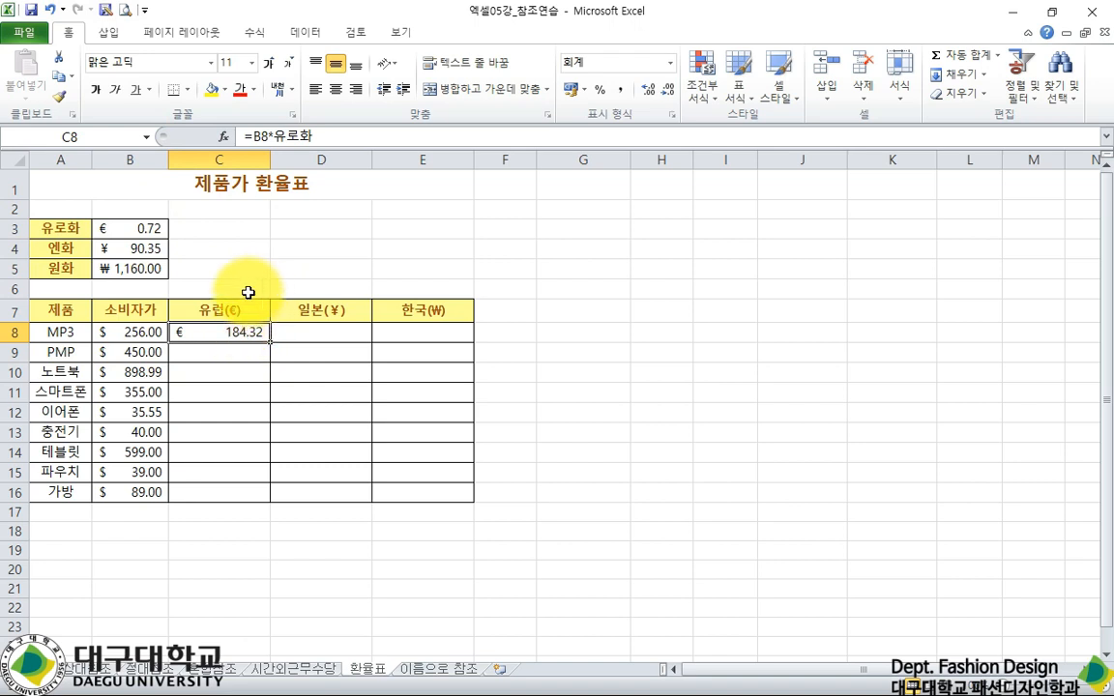
left_click(293, 136)
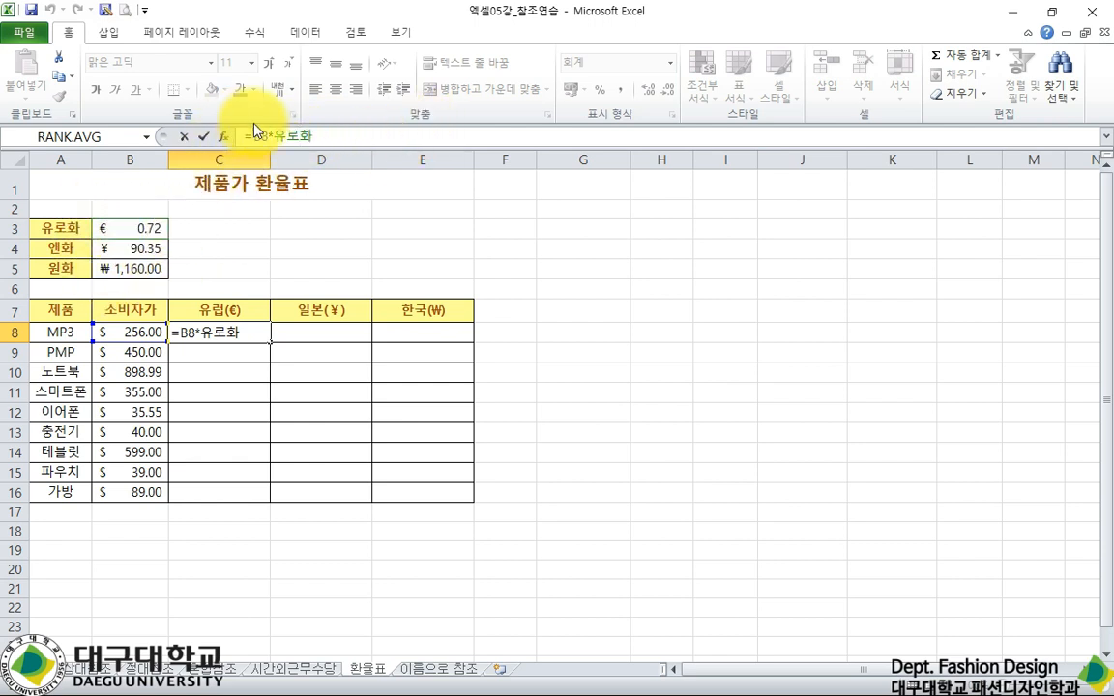
key("ctrl+Return")
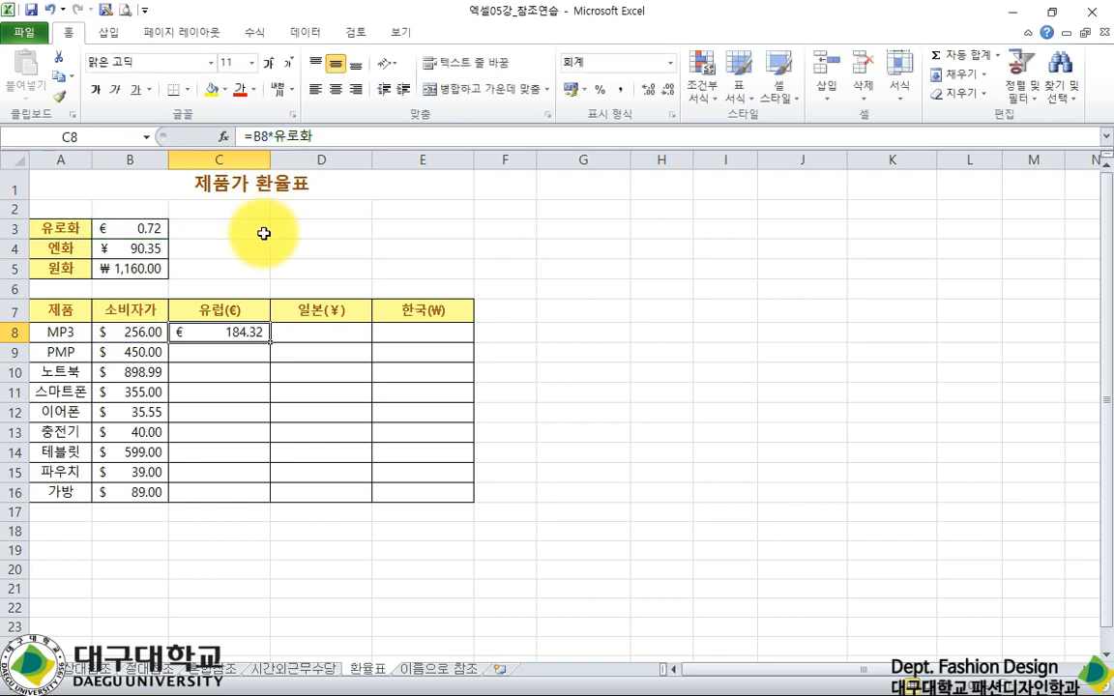
left_click(134, 229)
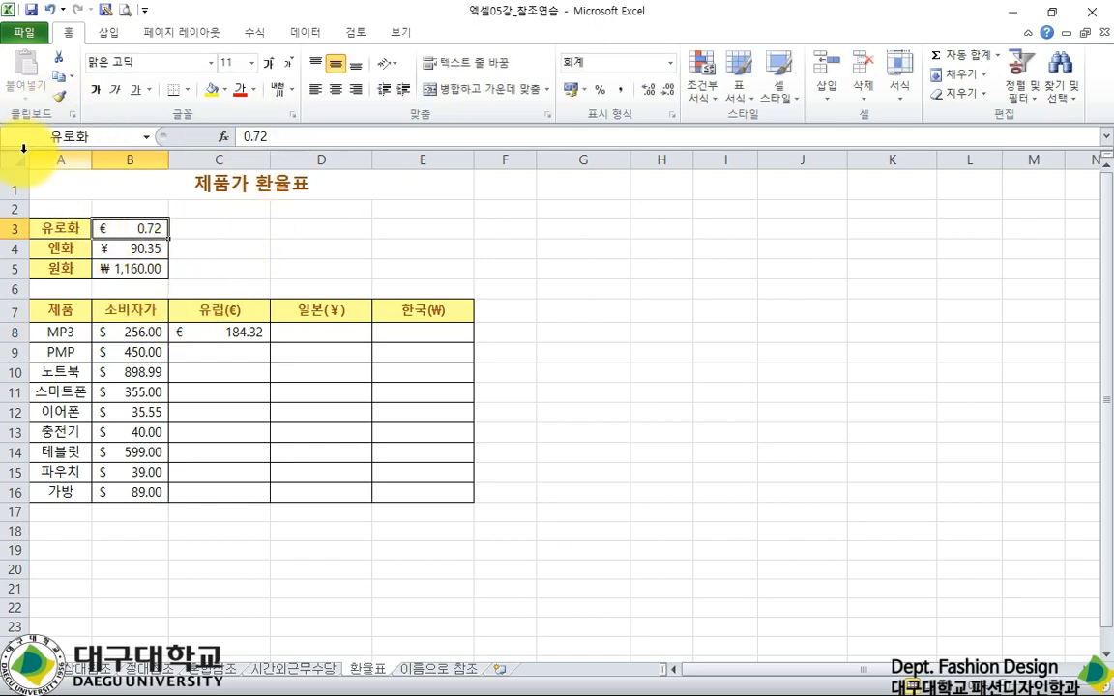
left_click(147, 249)
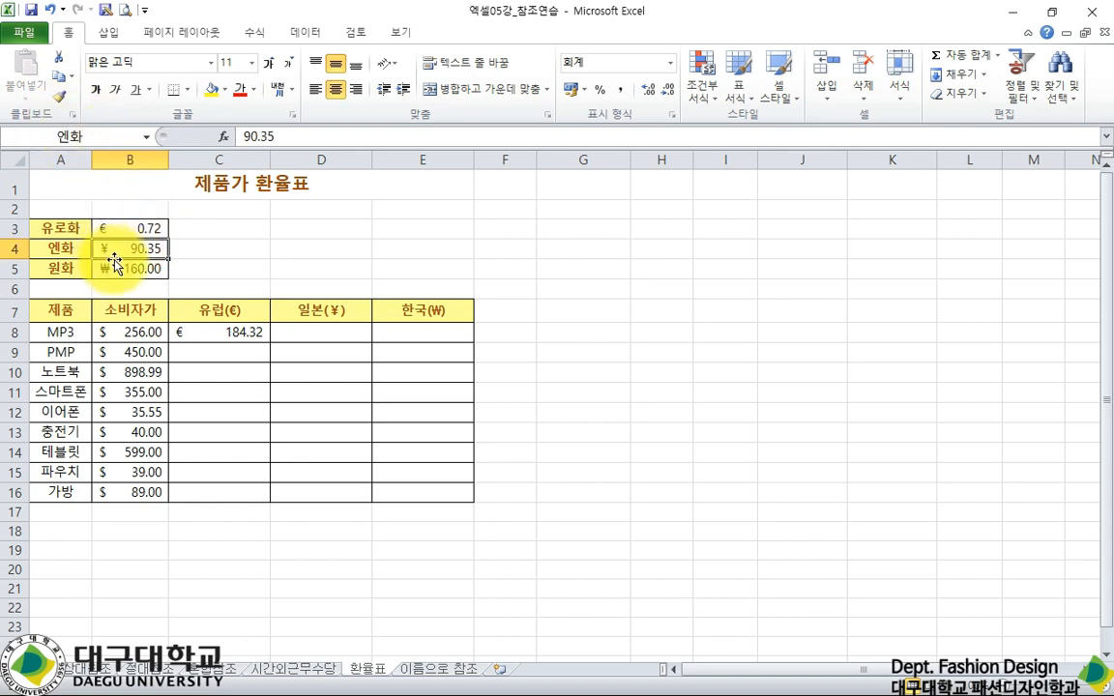
left_click(114, 263)
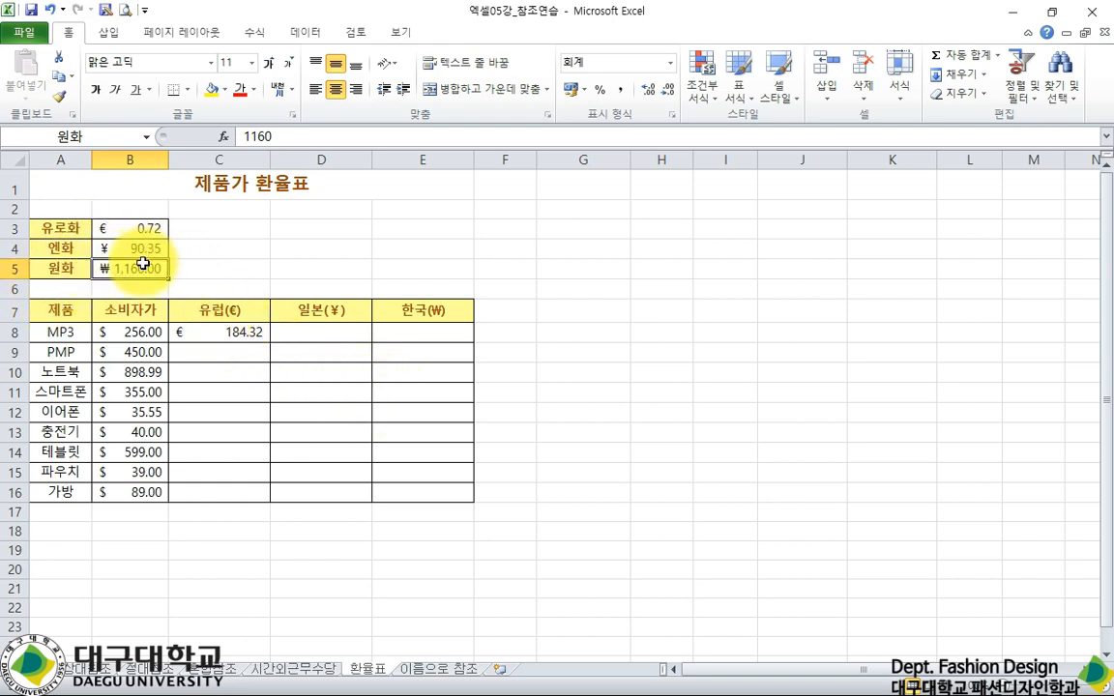
left_click(259, 328)
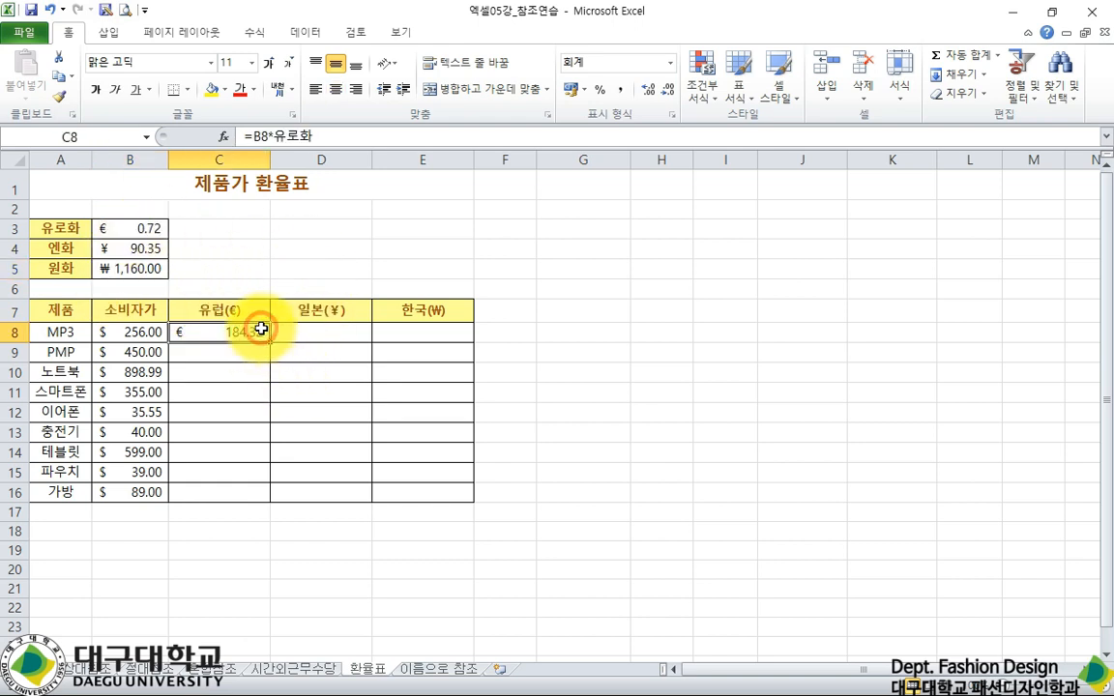
left_click(116, 338)
- Fill the euro formula from C8 down to C16 and check the copied formula in C9
left_click(193, 334)
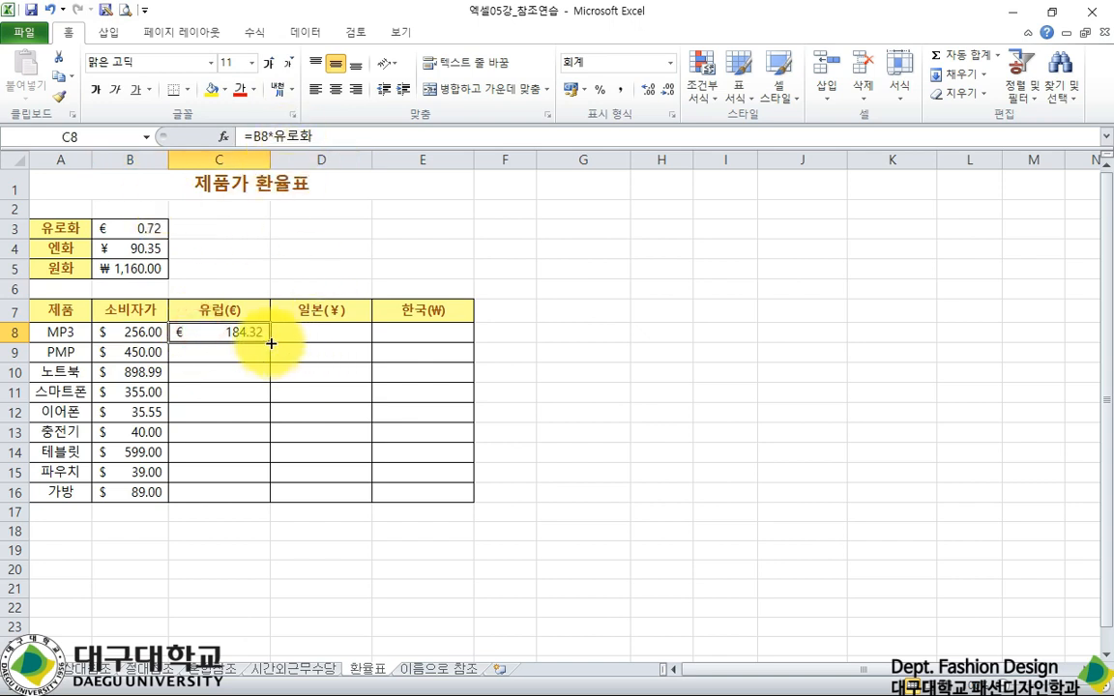
left_click_drag(271, 343, 269, 498)
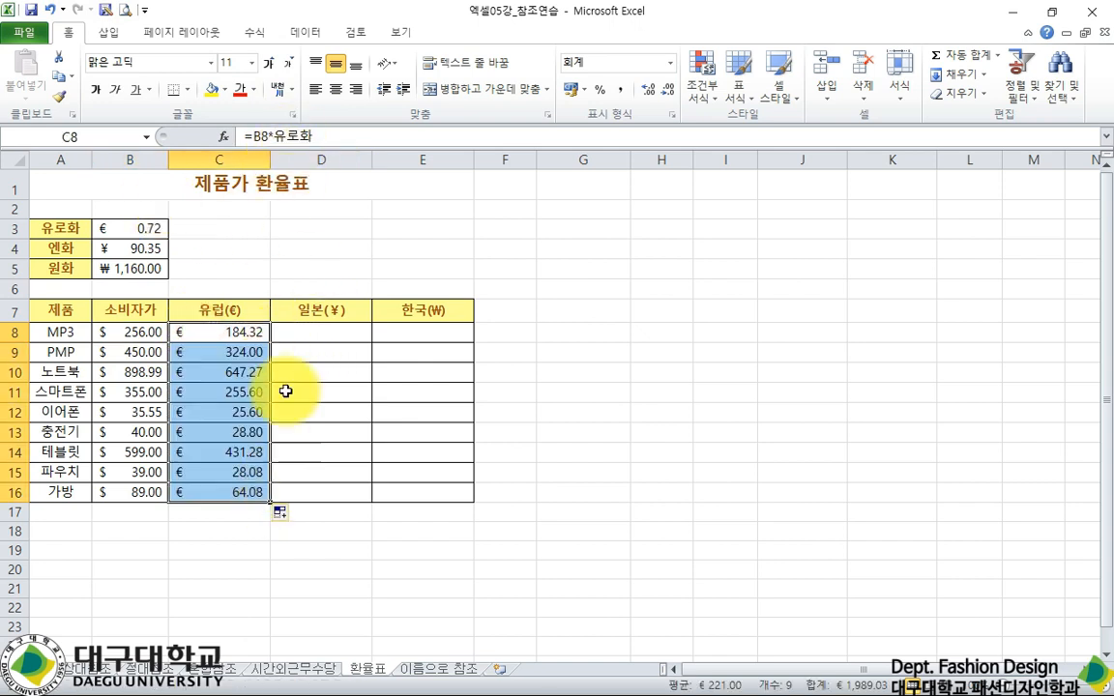
left_click(246, 352)
left_click(295, 136)
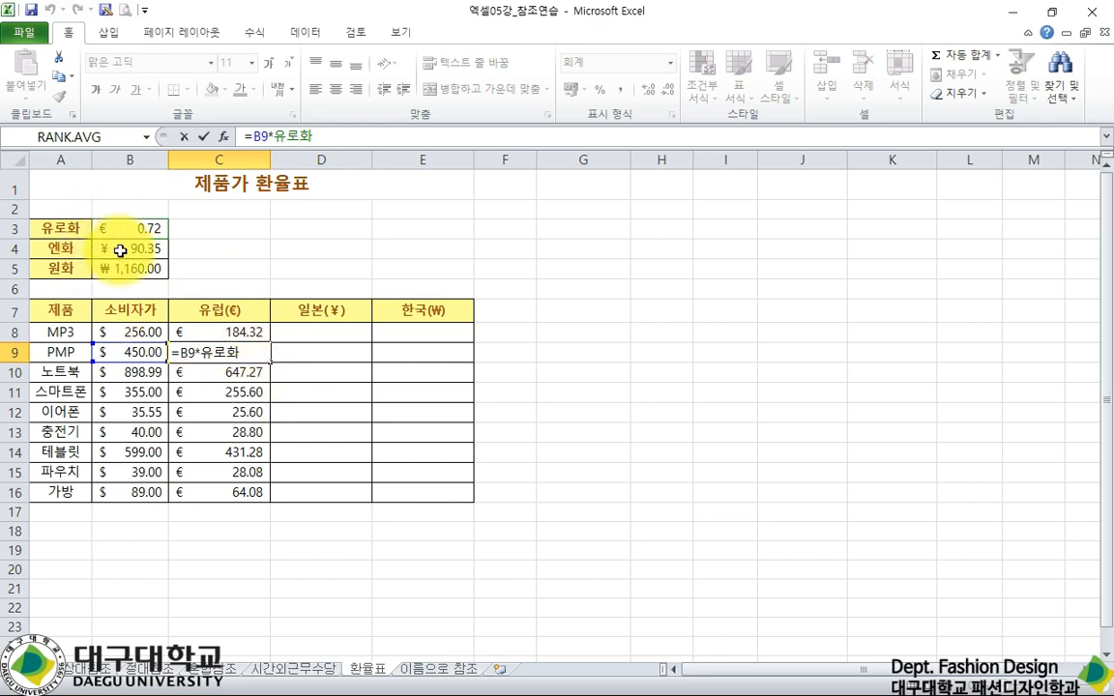
key("ctrl+Return")
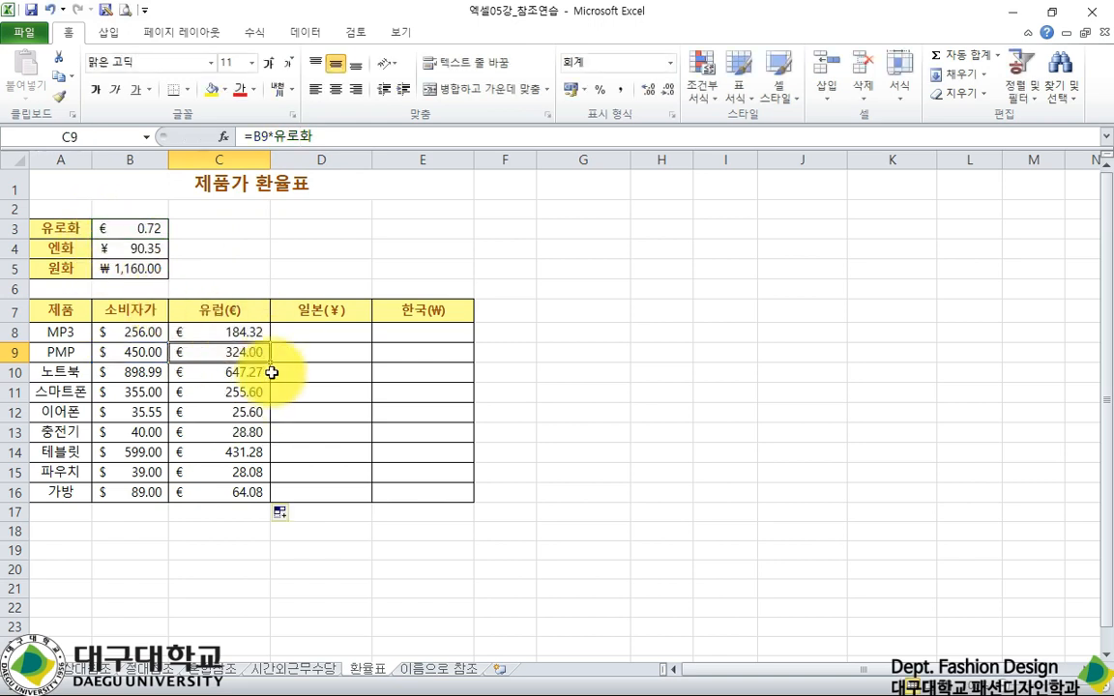
left_click(253, 327)
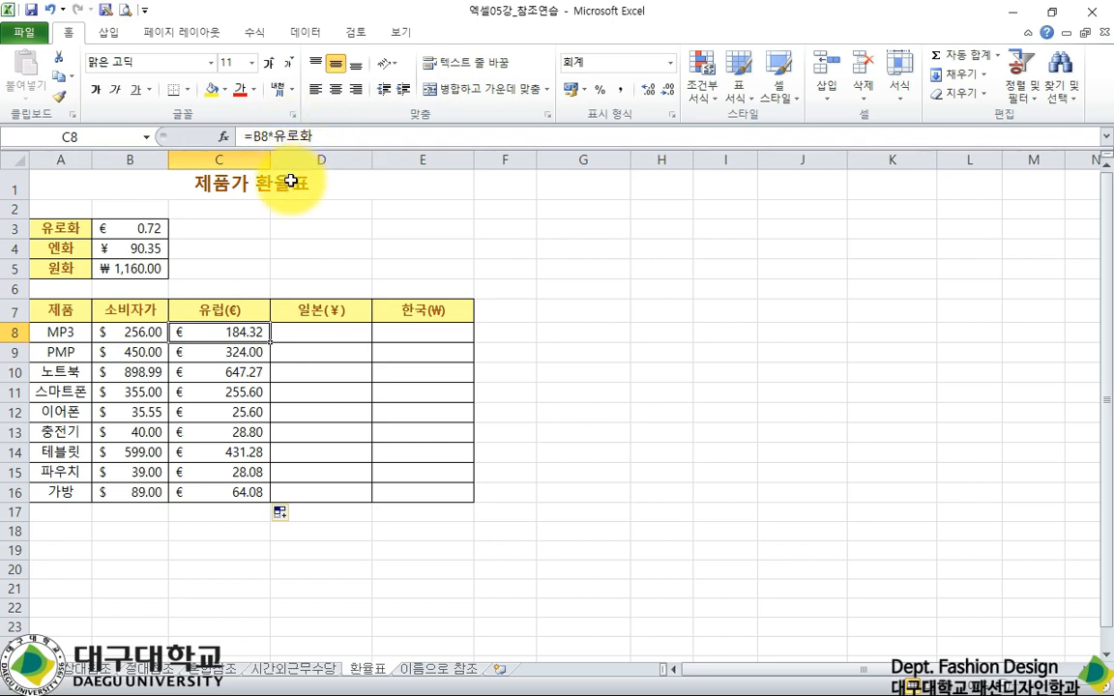
- Enter the formula =B8*엔화 in D8 to convert the MP3 price to yen
left_click(291, 331)
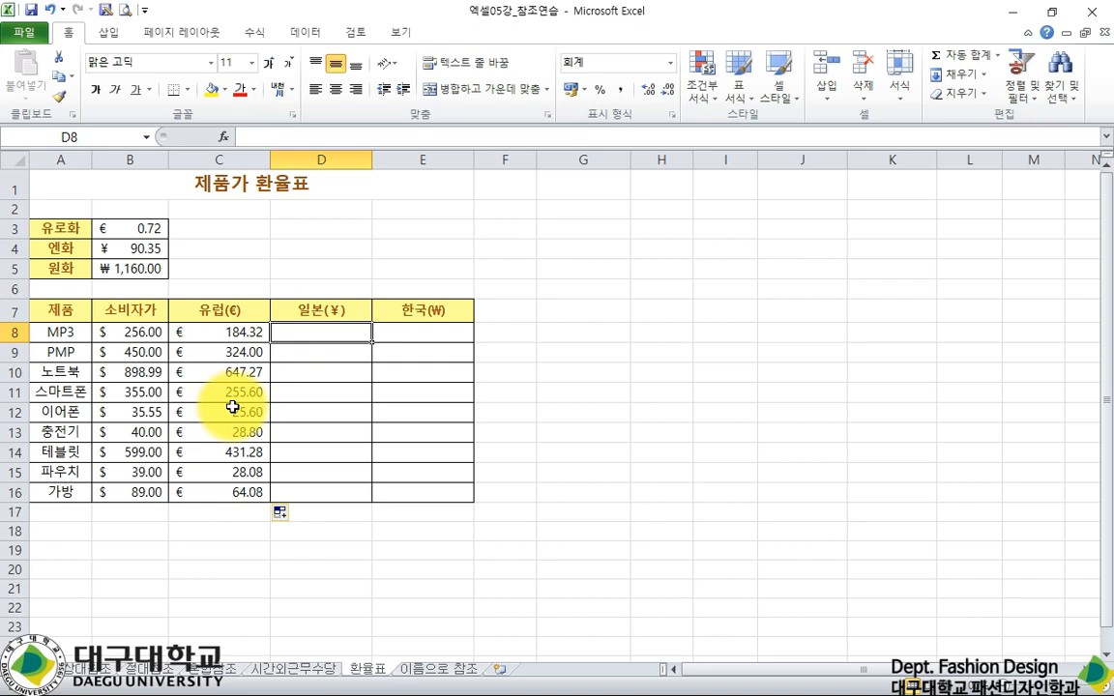
type("=B8")
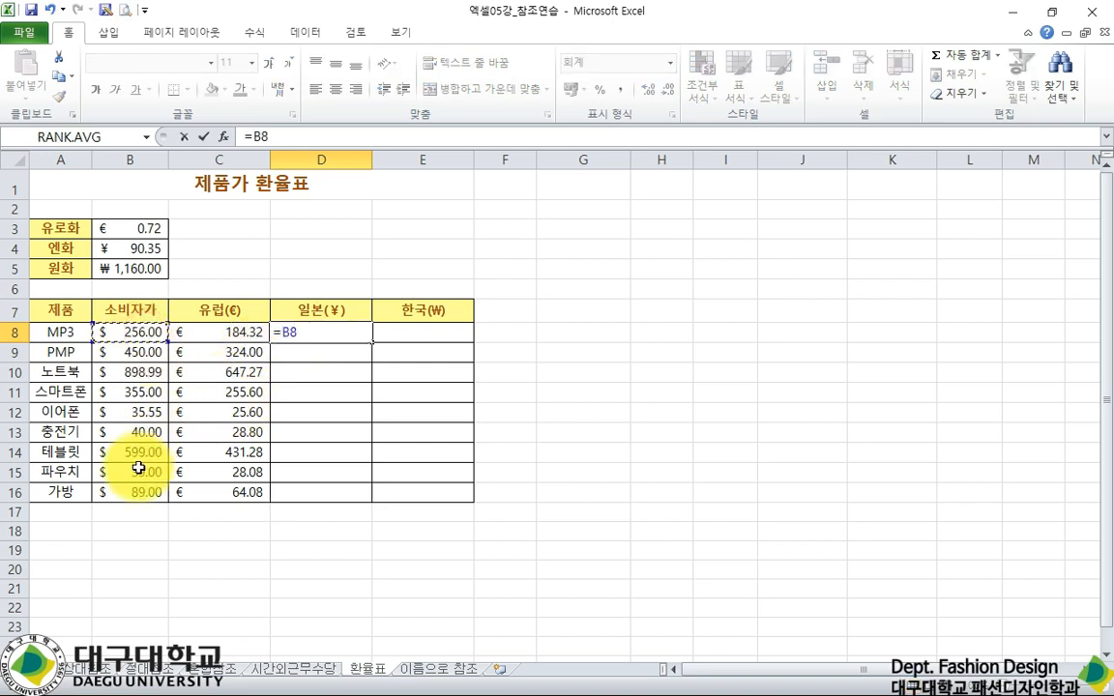
type("*")
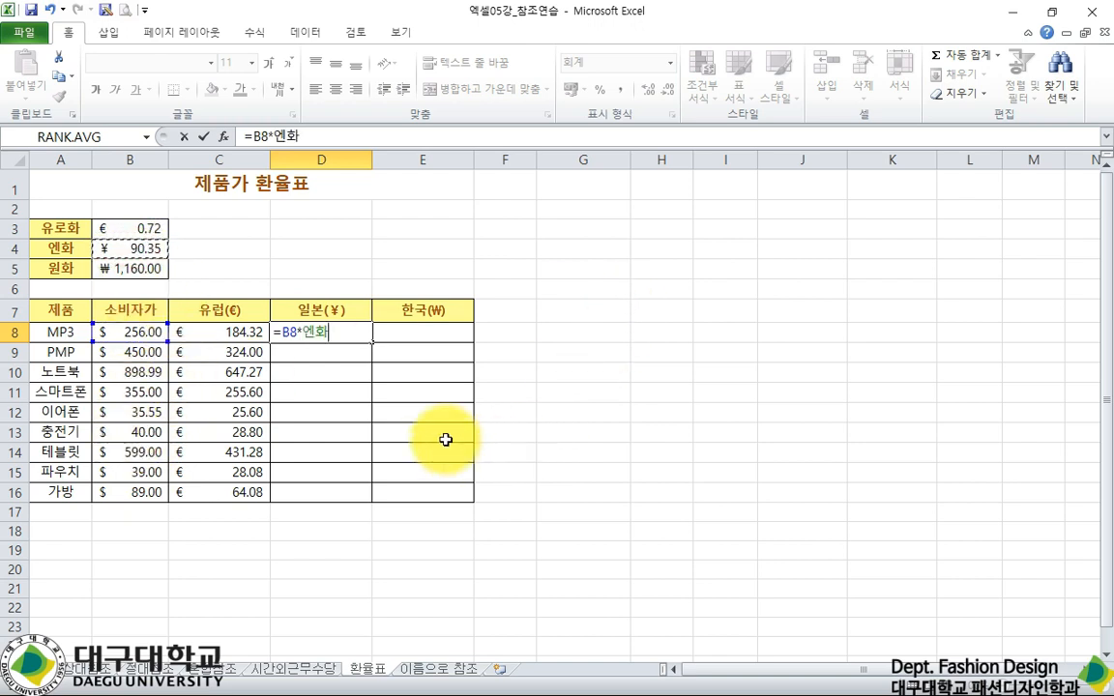
key("Return")
- Check the yen formula in D8, fill it down to D16, and inspect the copy in D15
left_click(348, 332)
left_click(306, 136)
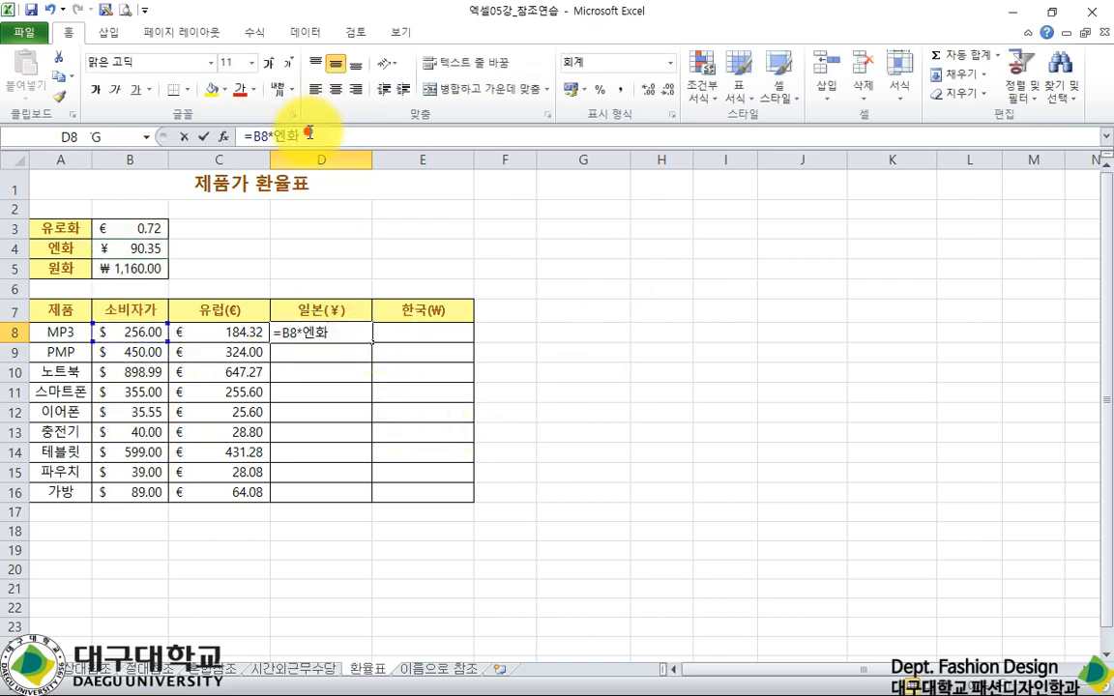
key("Escape")
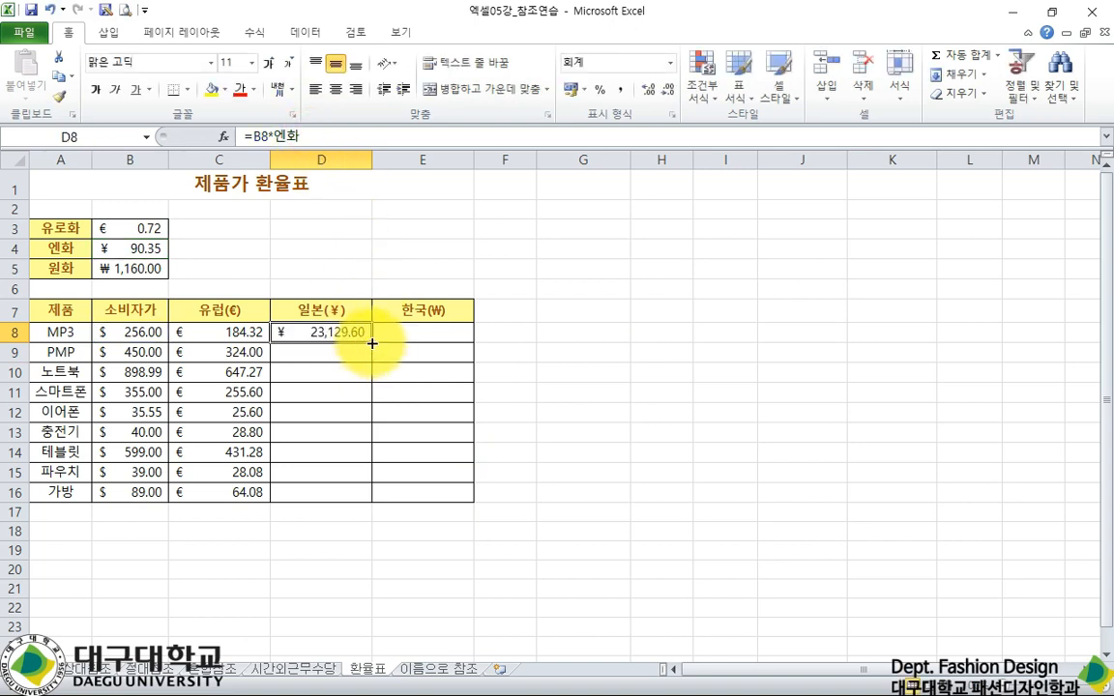
left_click_drag(372, 344, 351, 501)
left_click(350, 470)
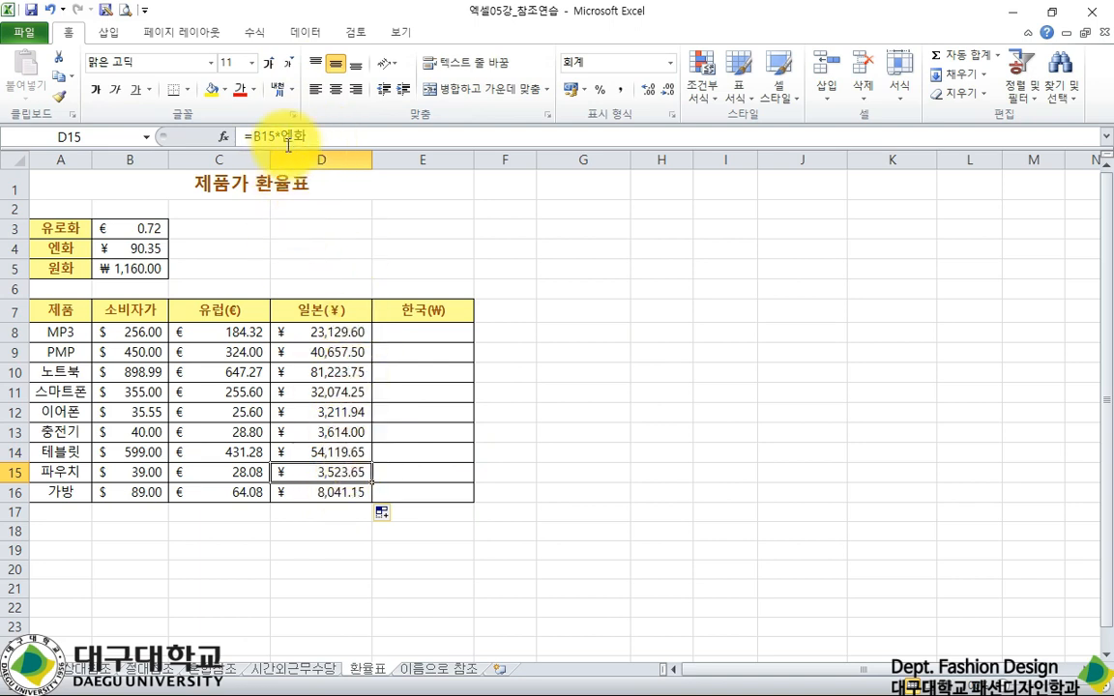
- Enter the formula =B8*원화 in E8 to convert the MP3 price to won
left_click(421, 333)
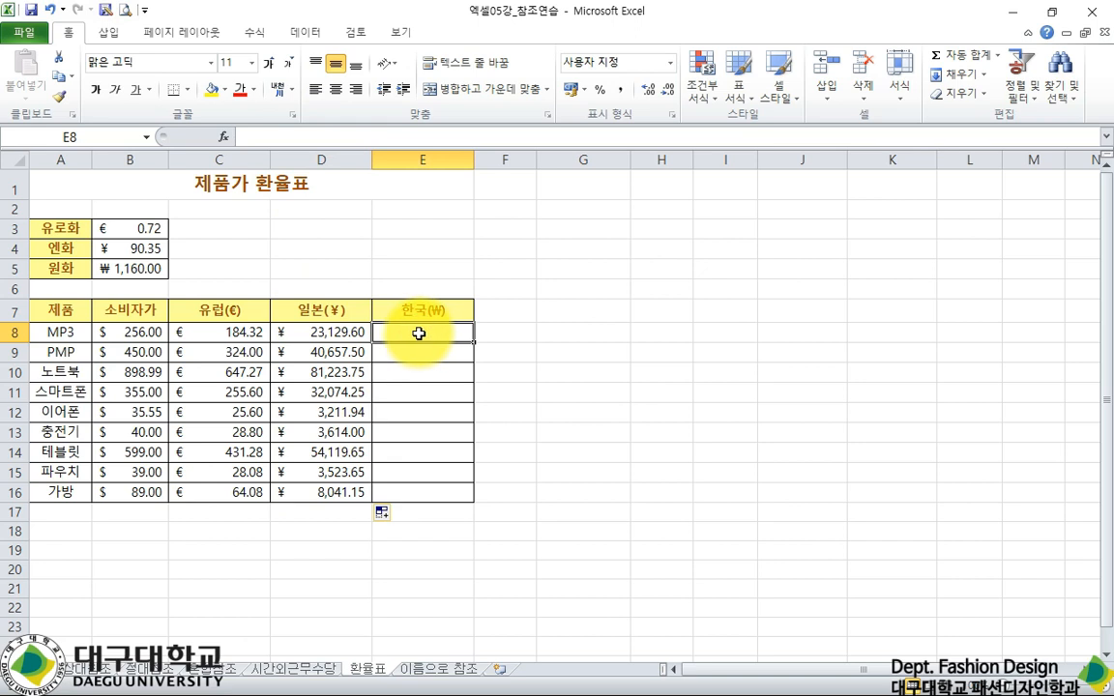
type("=")
left_click(134, 337)
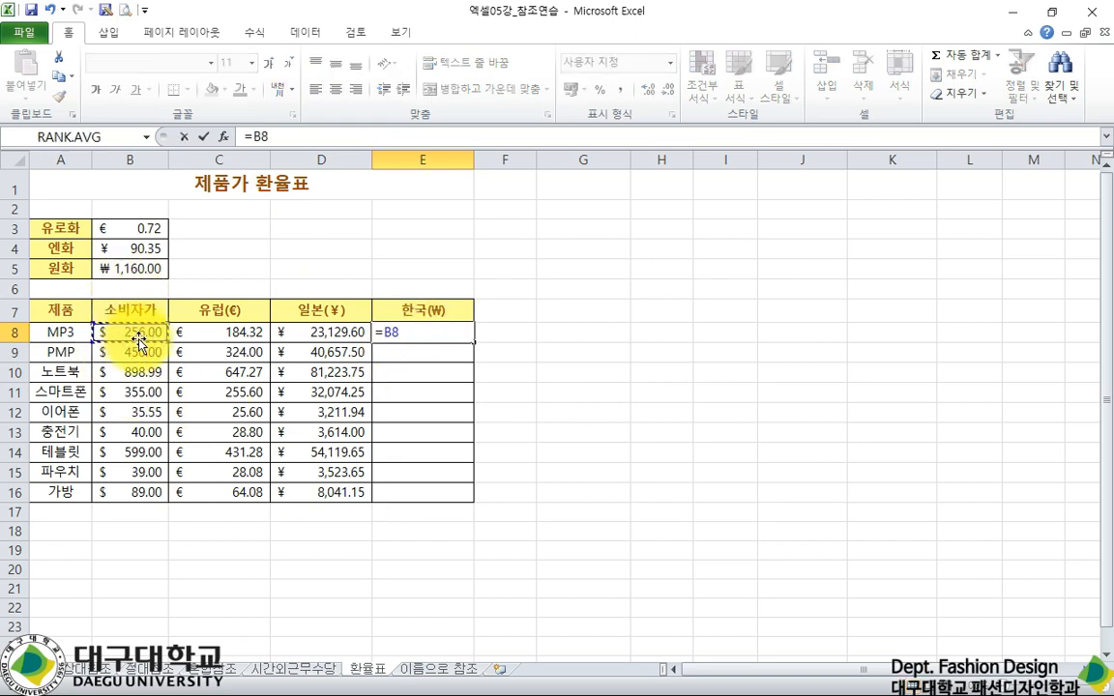
type("*")
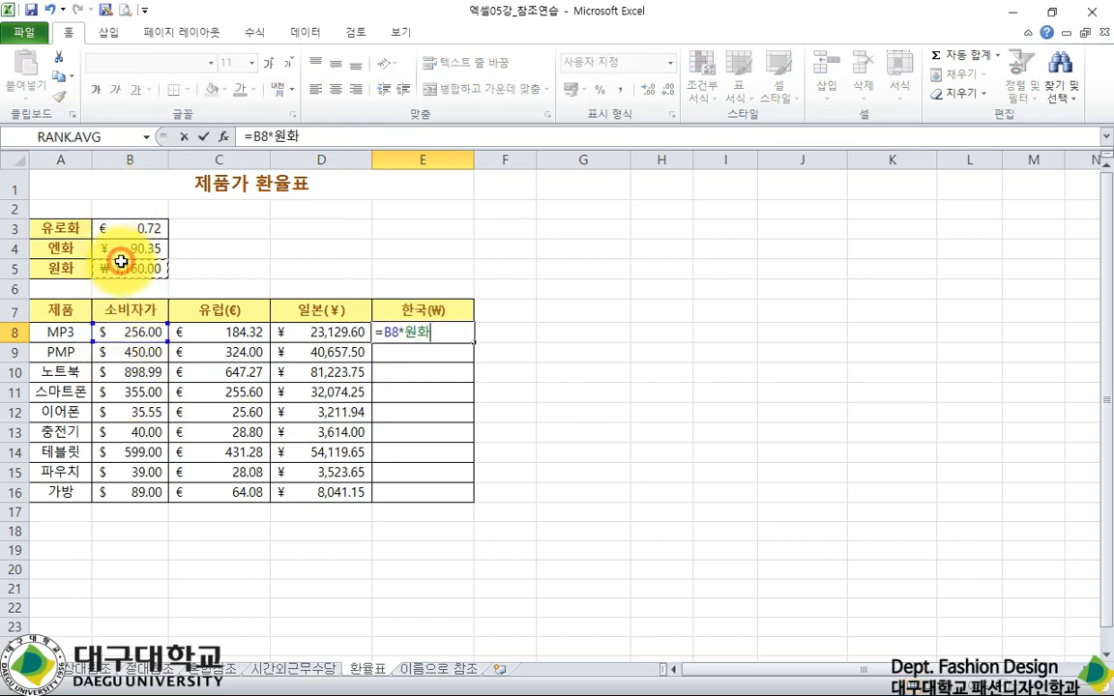
key("Return")
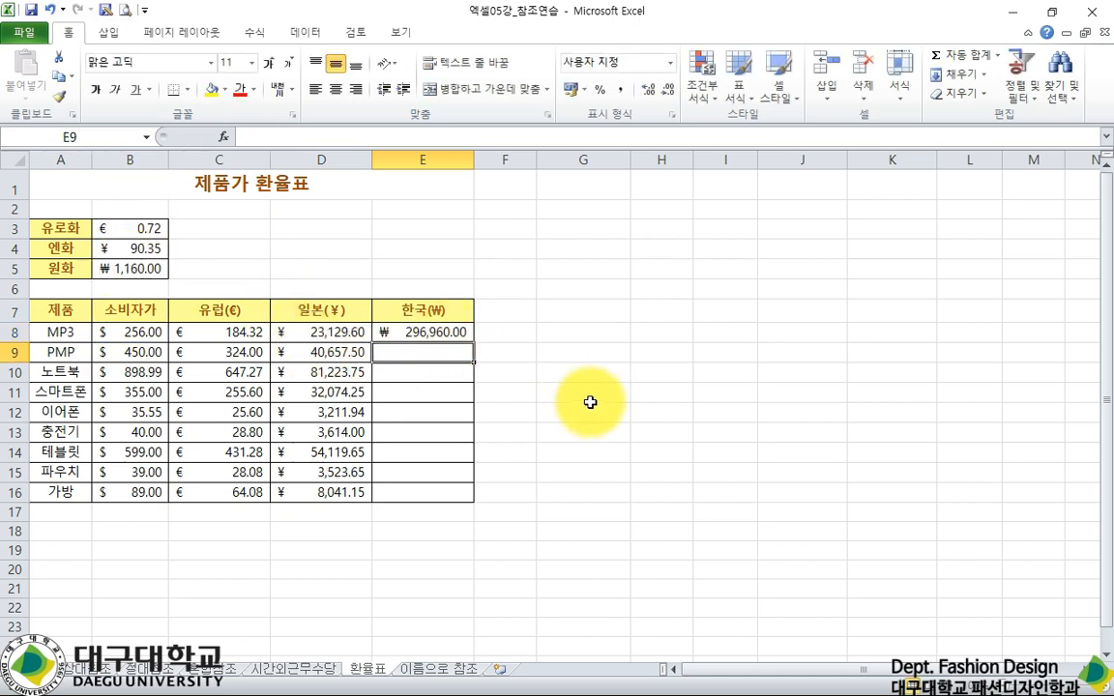
- Fill the won formula from E8 down to E16 and check the copied formula in E9
left_click(455, 330)
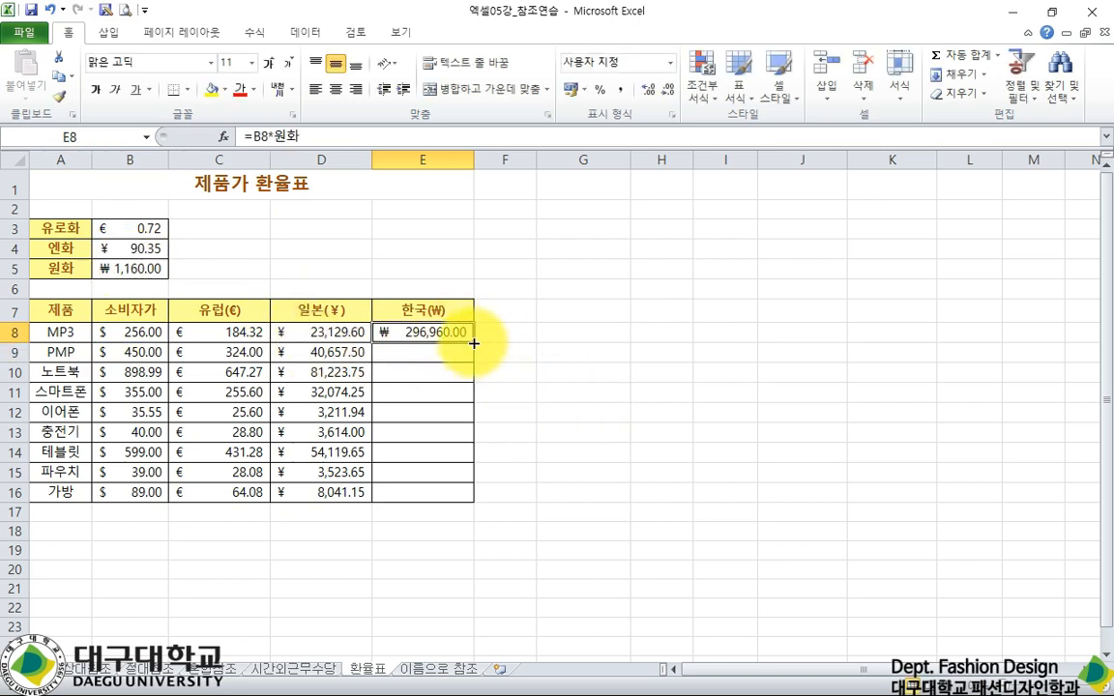
left_click_drag(474, 342, 467, 494)
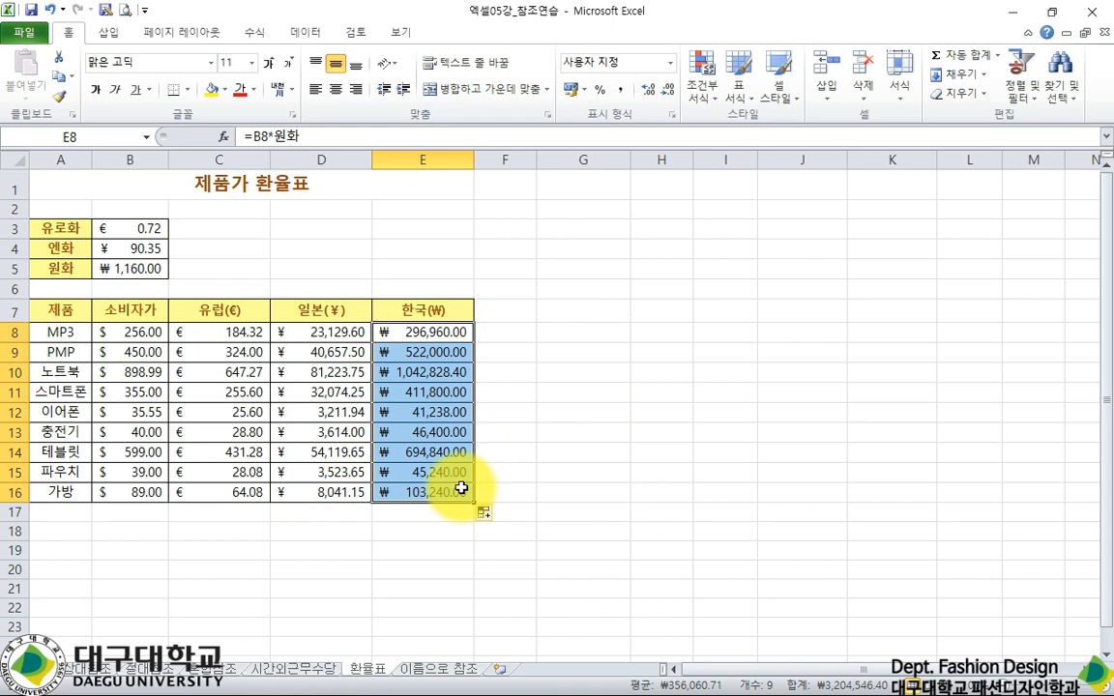
left_click(423, 353)
left_click(291, 138)
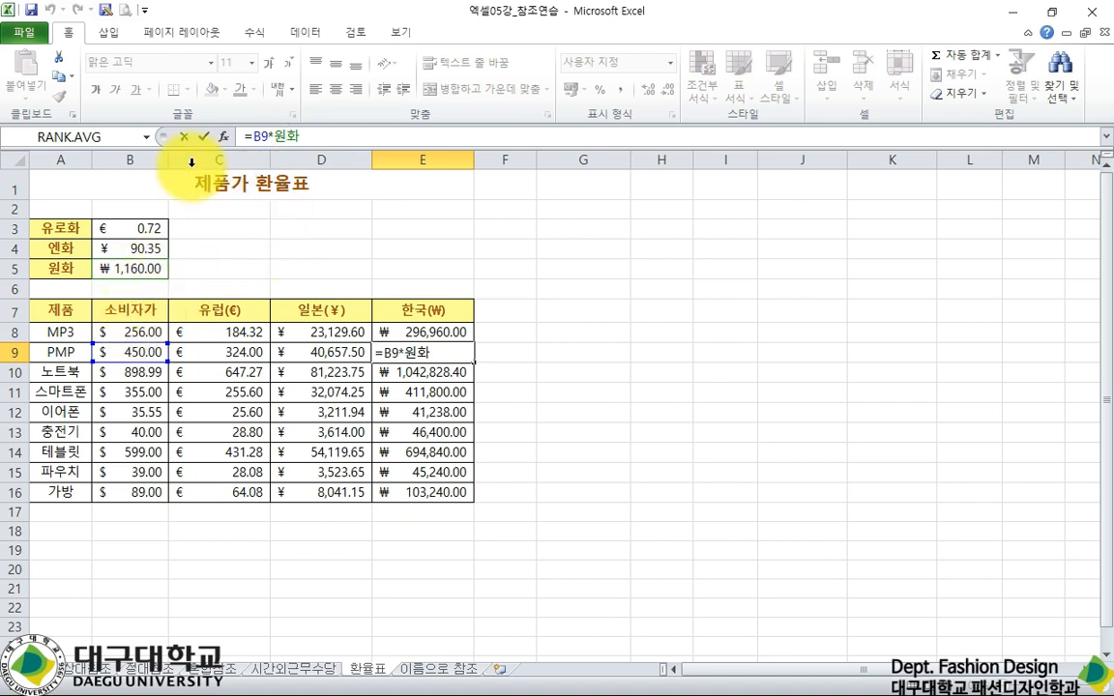
key("ctrl+Return")
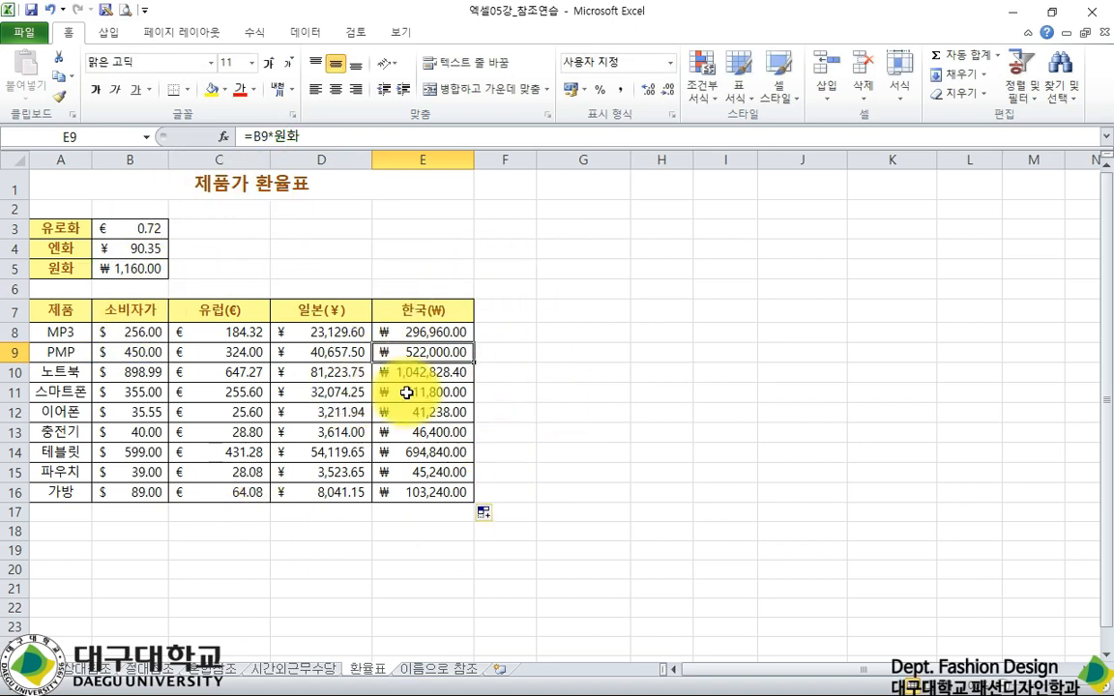
- Switch to the 이름으로 참조 sheet and inspect the first scarf's amount, unit price and quantity cells
left_click(432, 677)
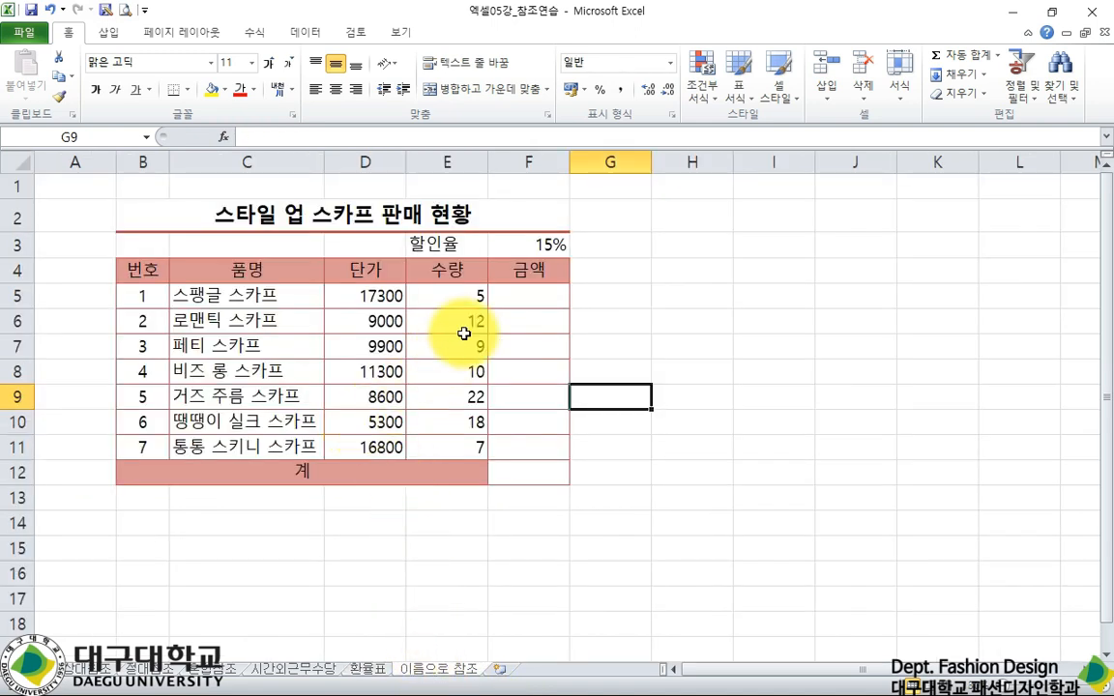
left_click(515, 289)
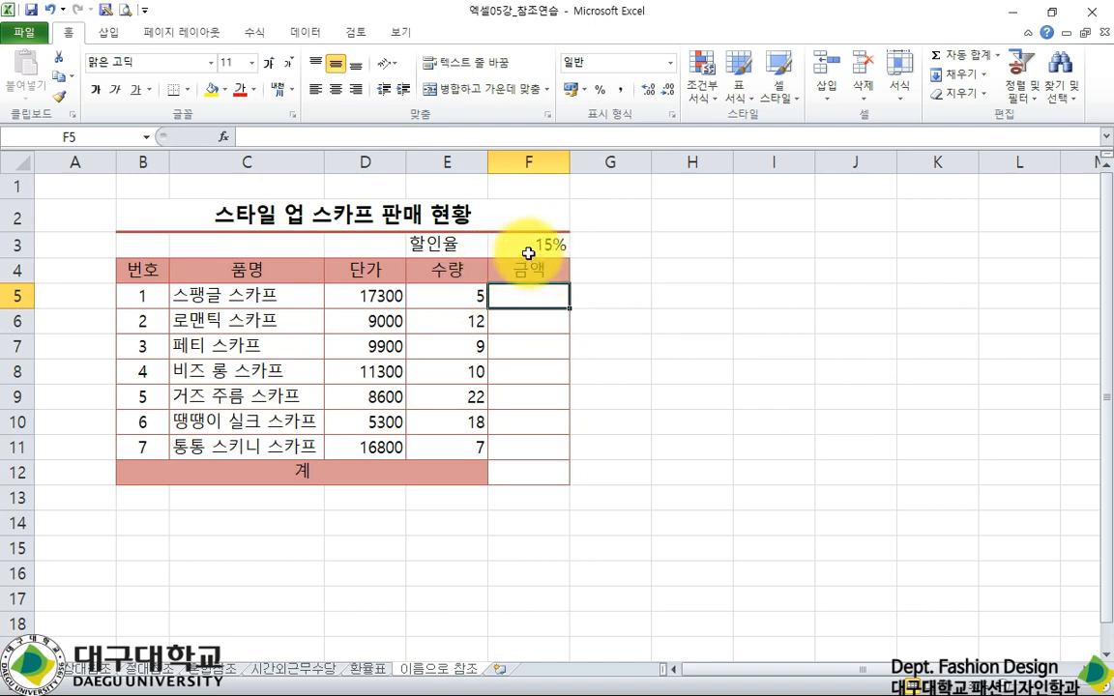
left_click(350, 295)
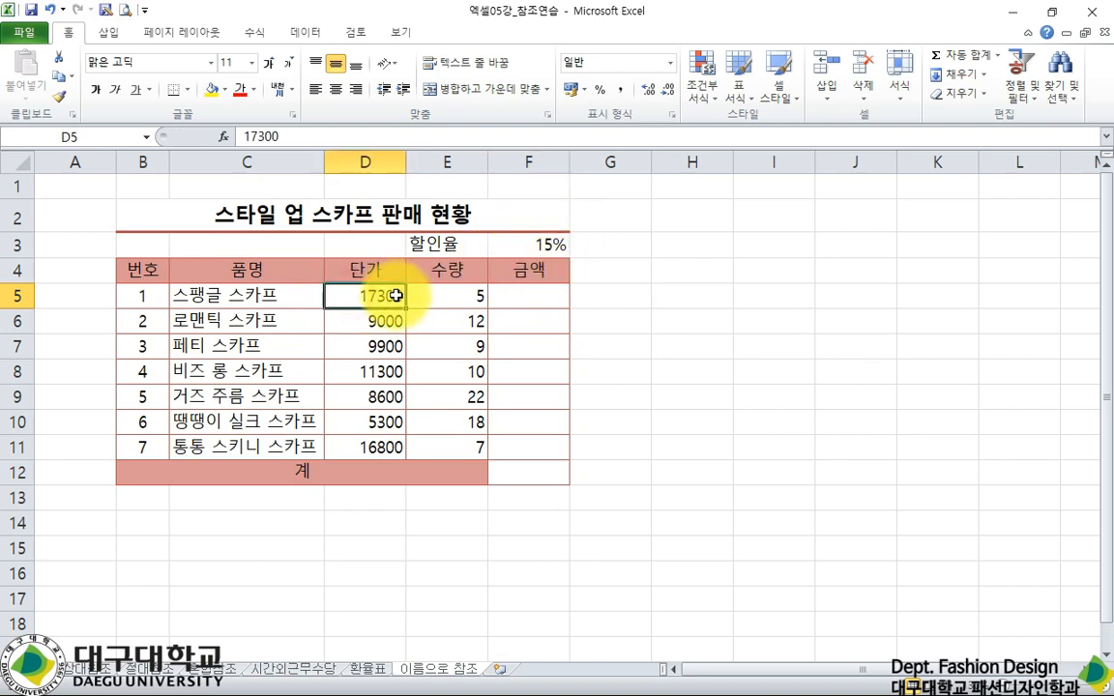
left_click(451, 296)
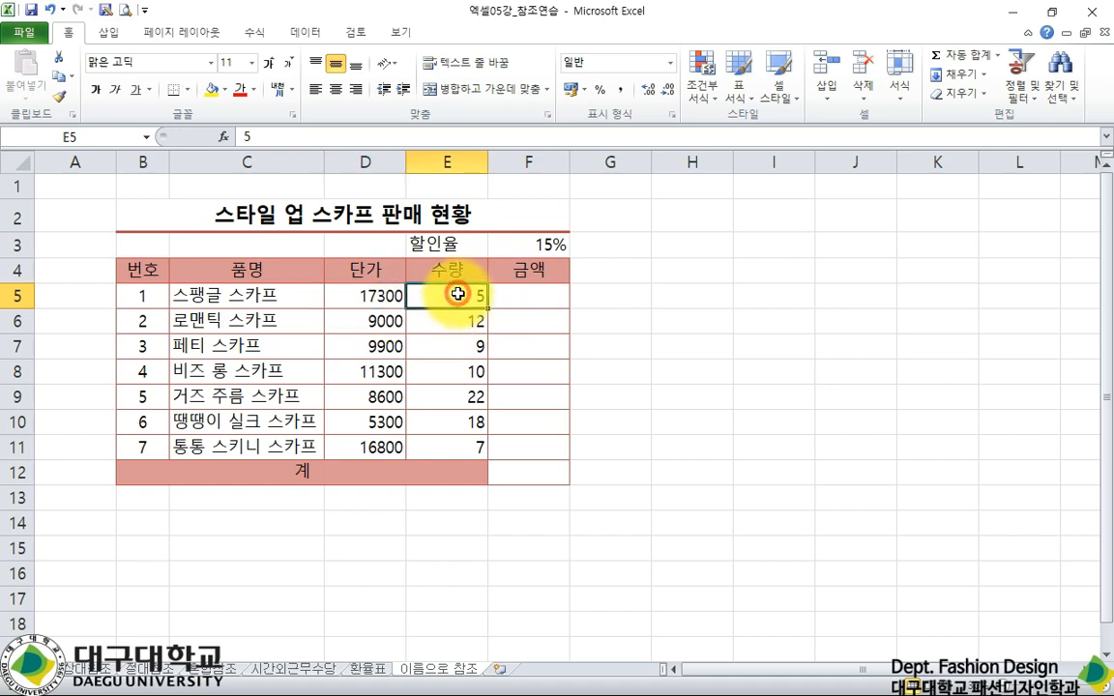
- Try the discounted-price formula =D5*(1-F3) in F5 and clear the cell again
left_click(523, 294)
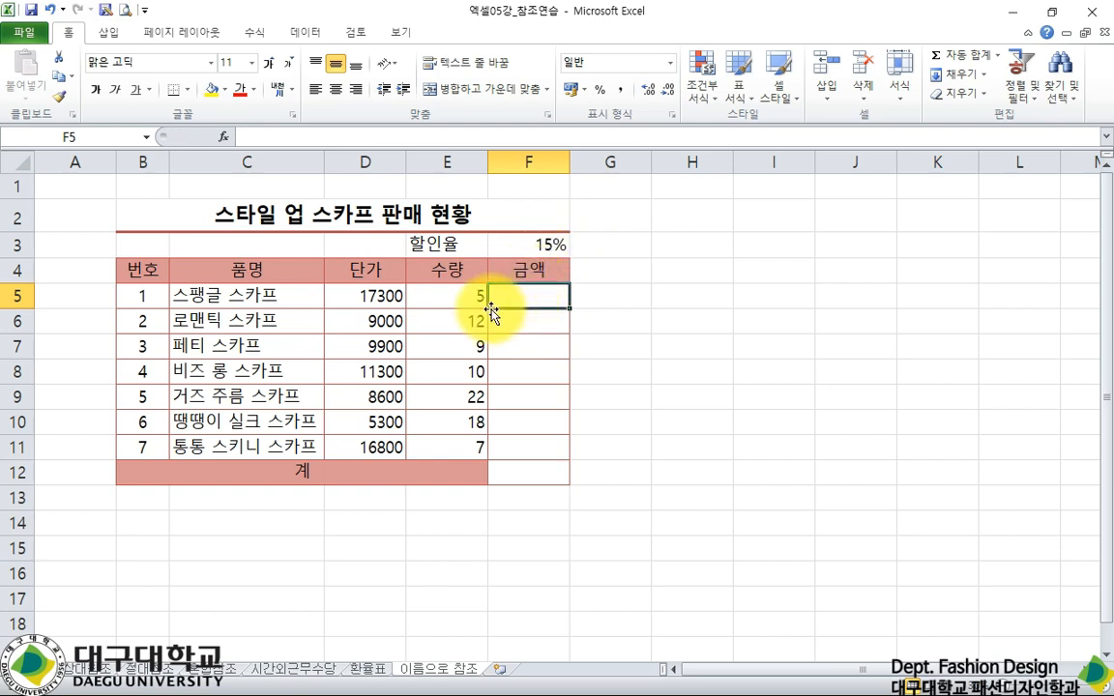
type("=")
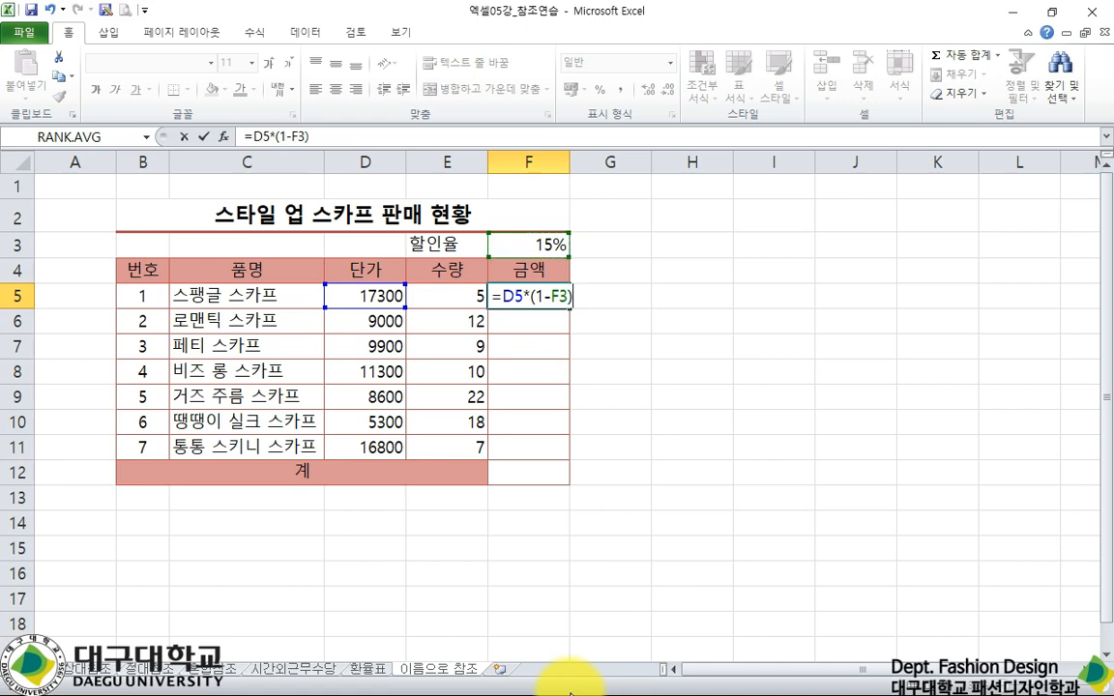
key("Return")
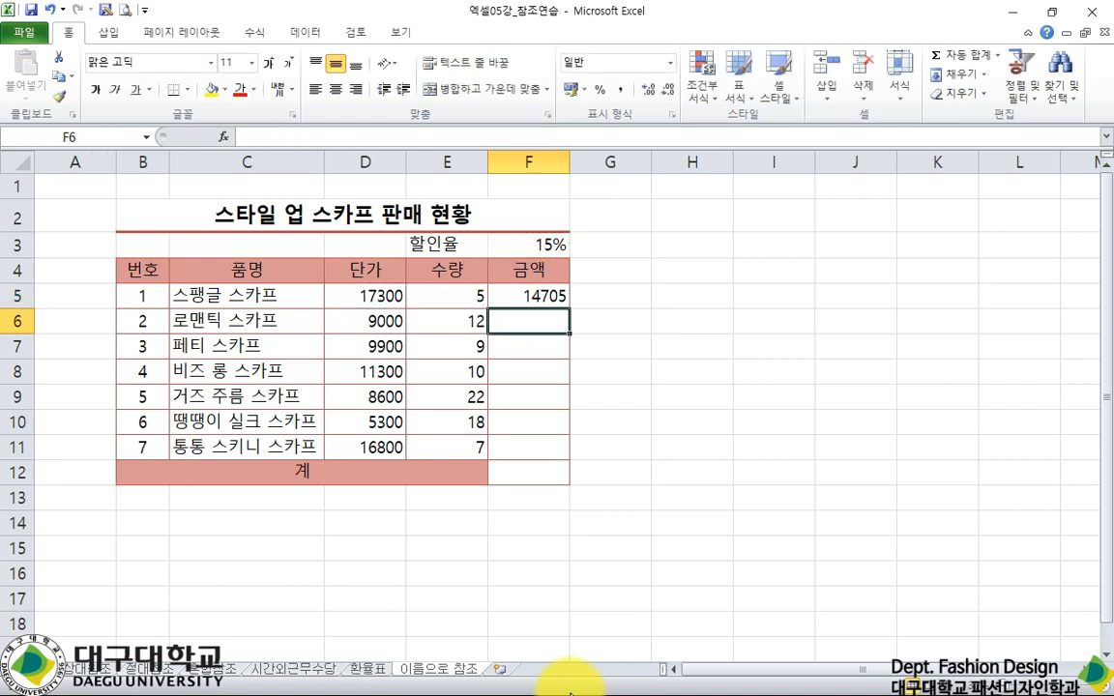
left_click(549, 291)
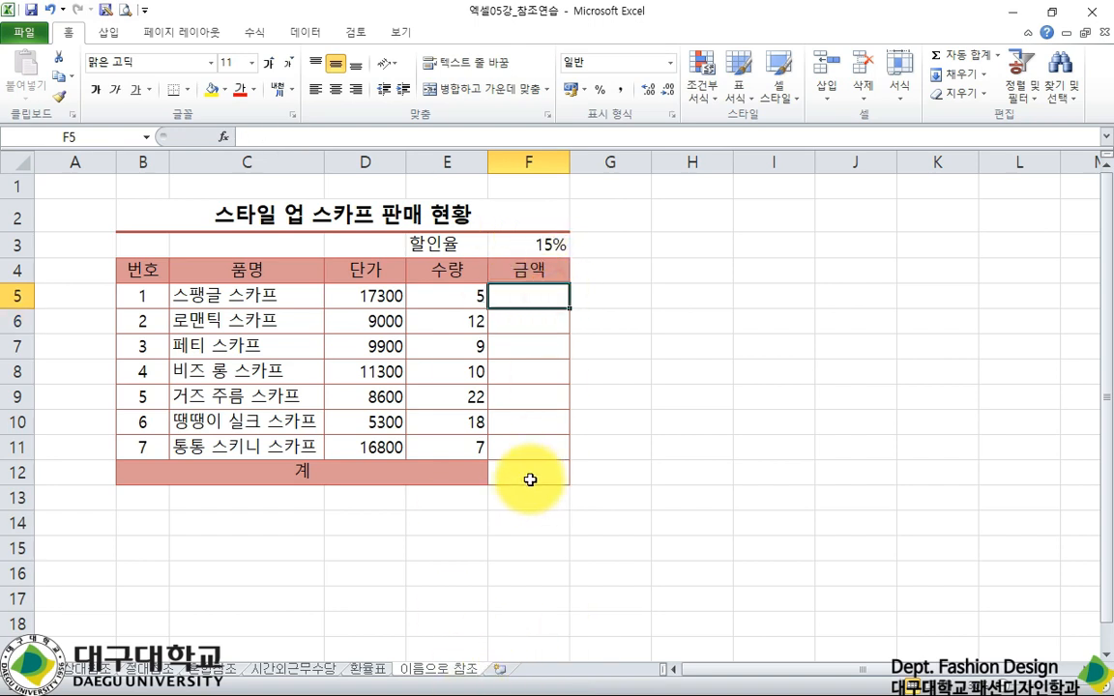
- Enter the formula =D5*(1-할인율) in F5, referring to the discount rate in F3 by its name
left_click(529, 244)
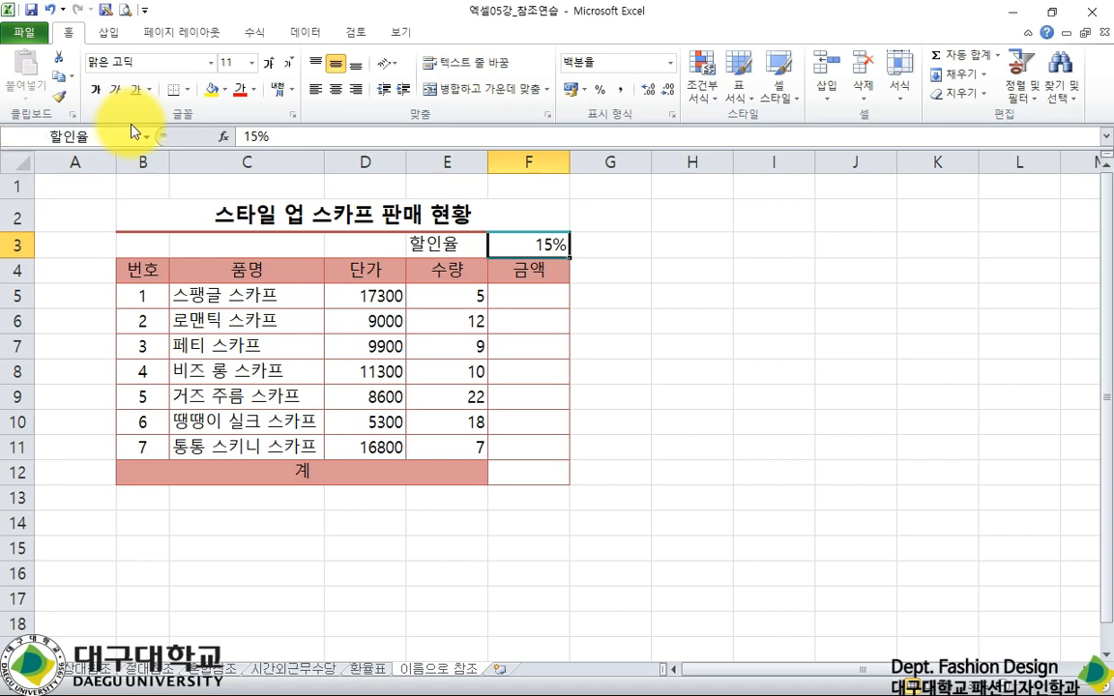
left_click(509, 295)
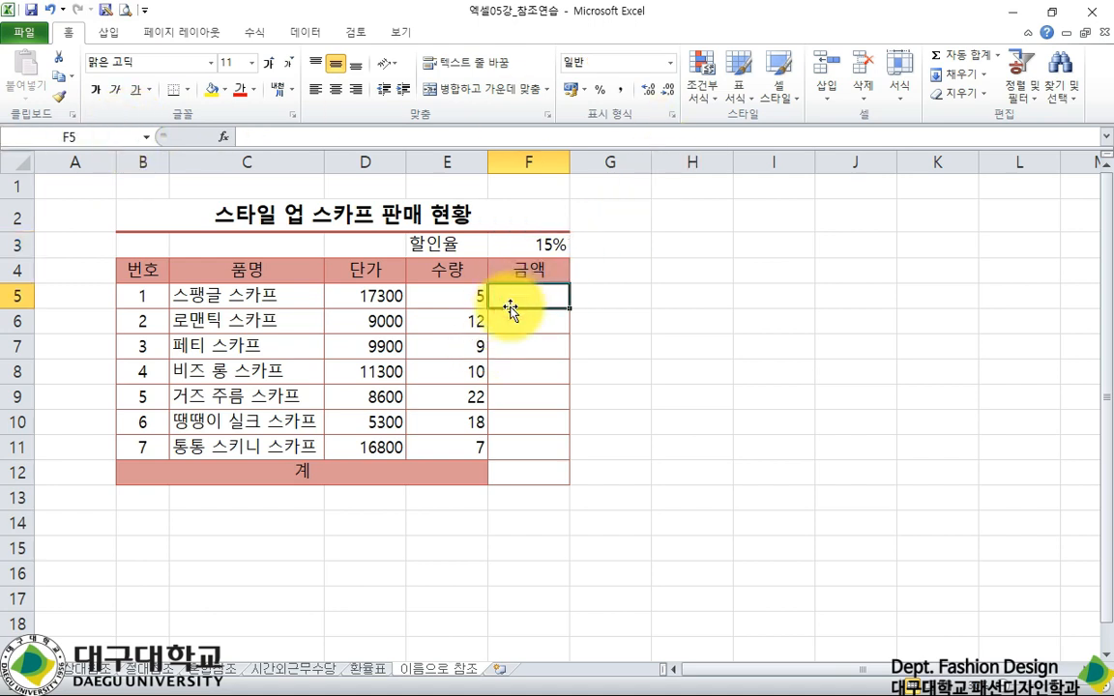
type("=")
left_click(367, 295)
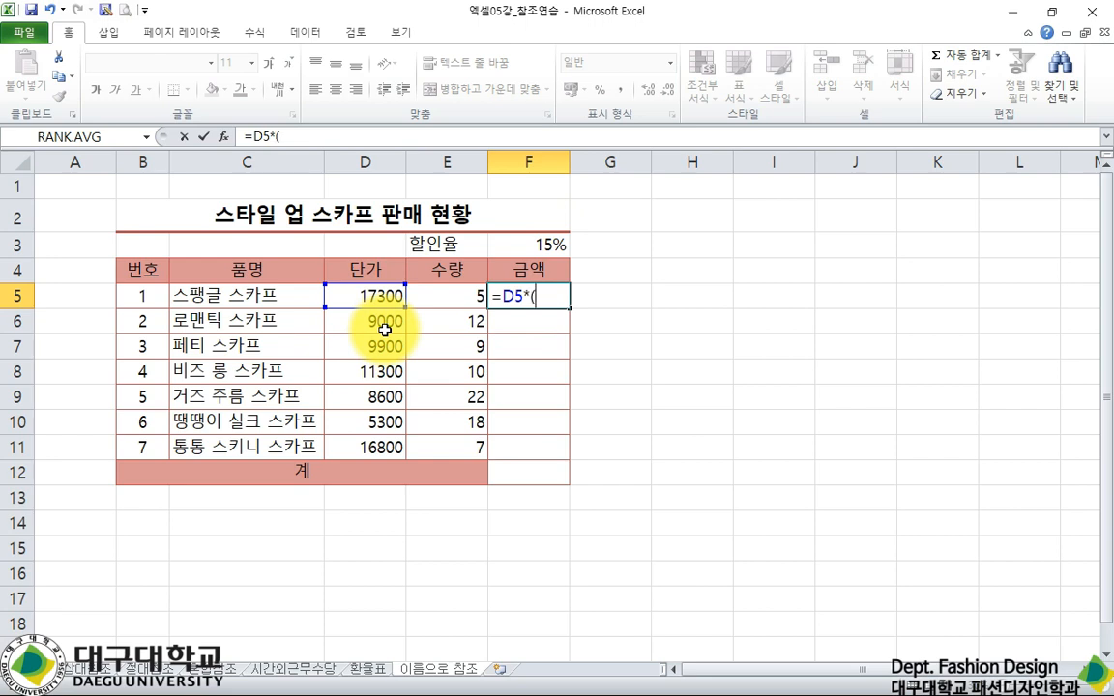
type("*(1-")
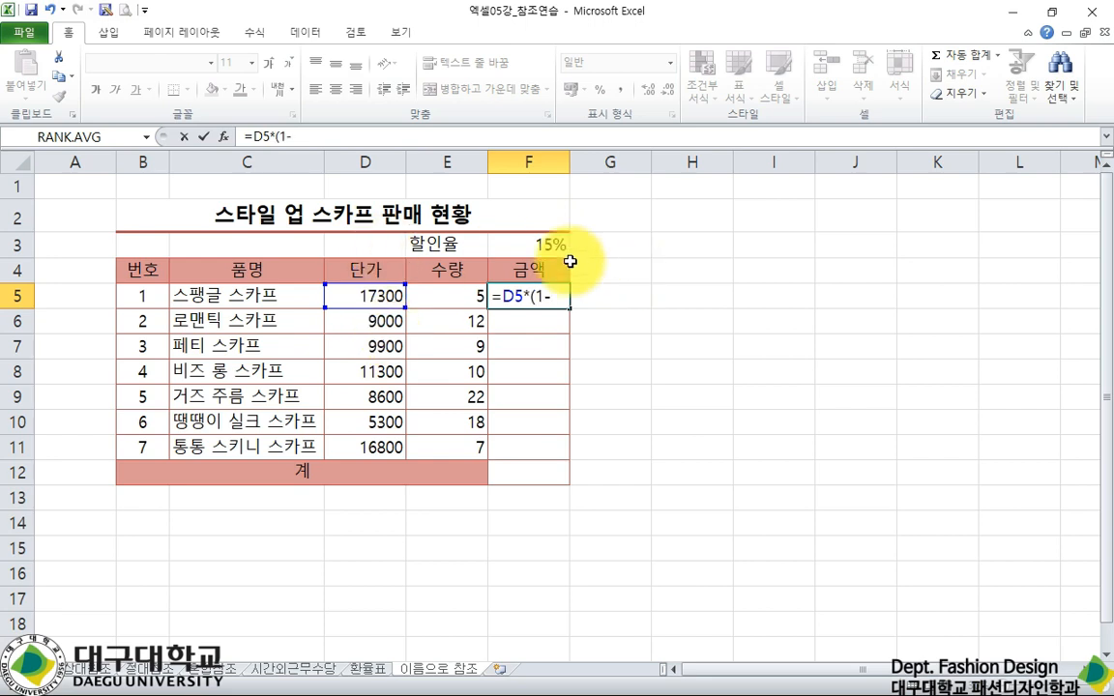
left_click(541, 244)
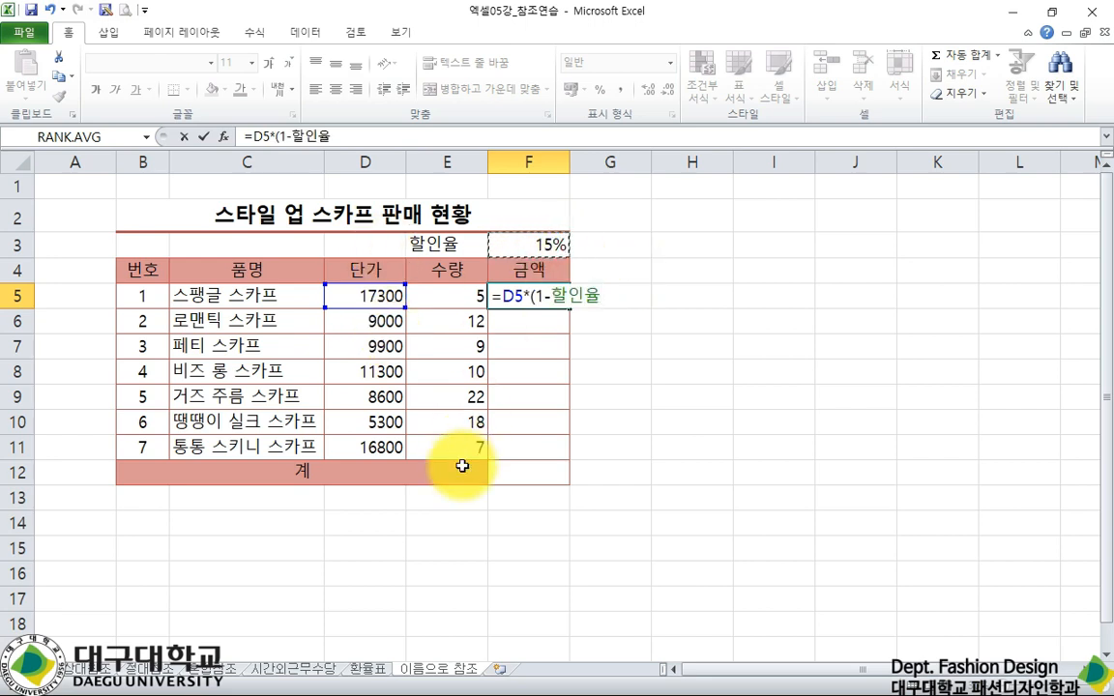
type(")")
key("Return")
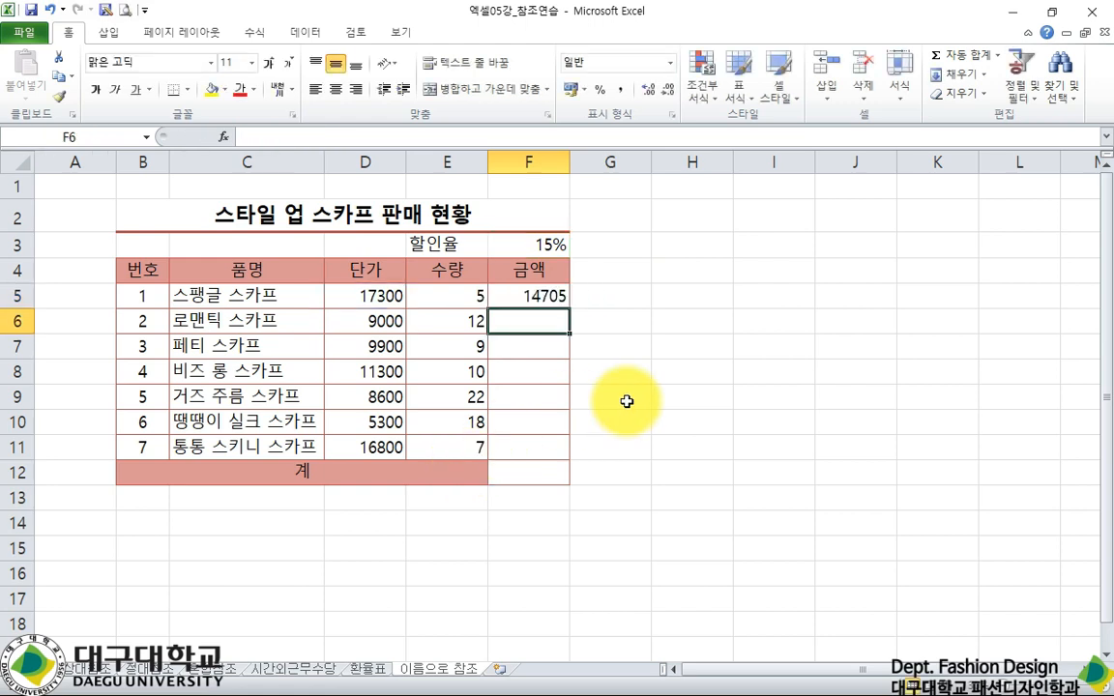
- Extend the F5 formula to =D5*(1-할인율)*E5 and fill it down to F11
left_click(551, 290)
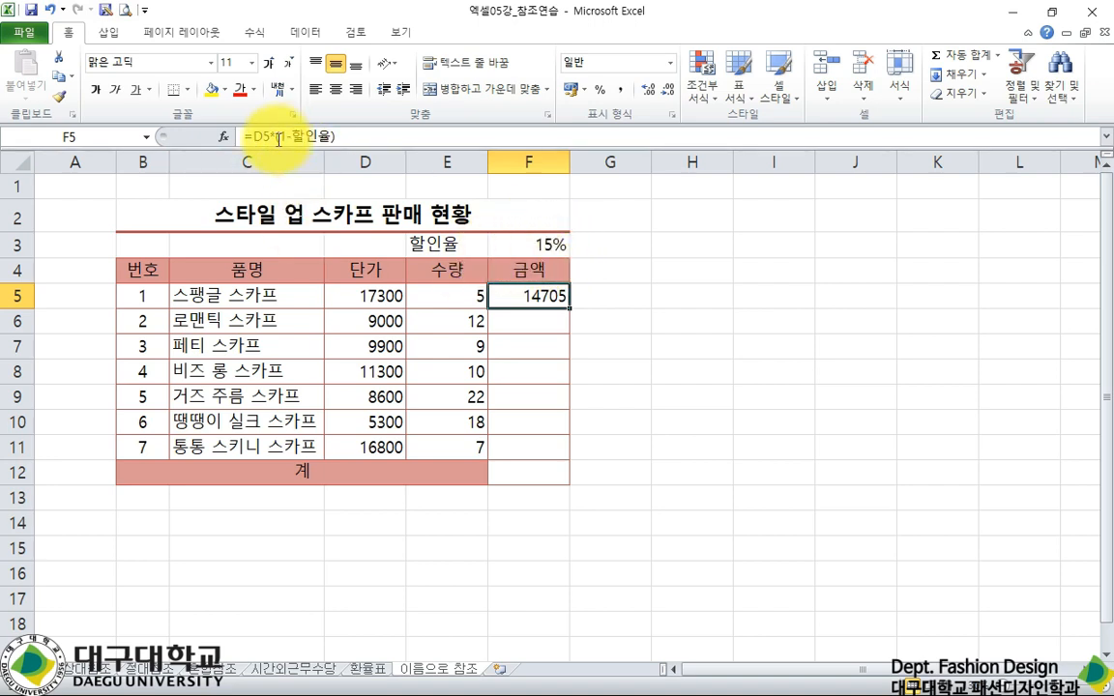
left_click(357, 136)
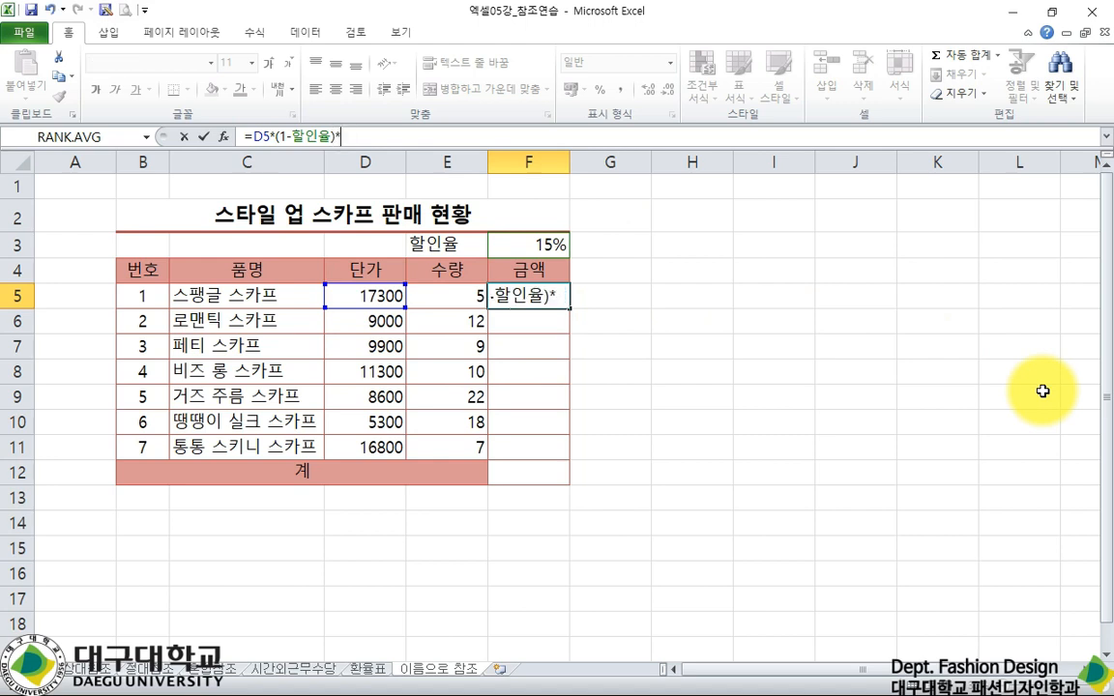
left_click(443, 293)
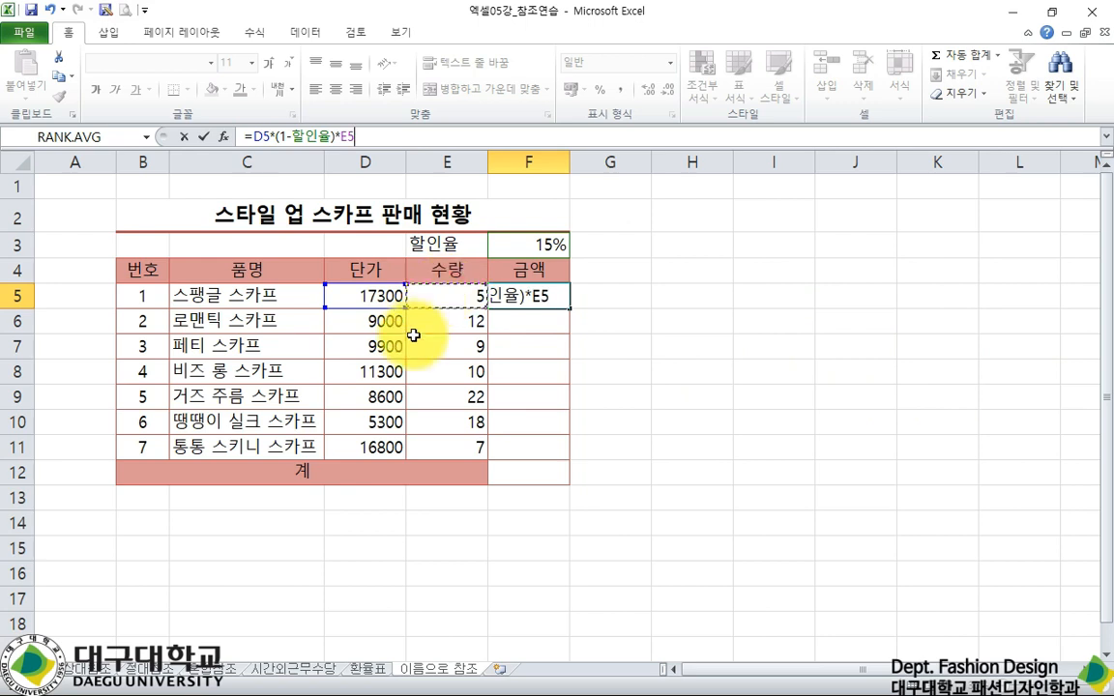
key("Return")
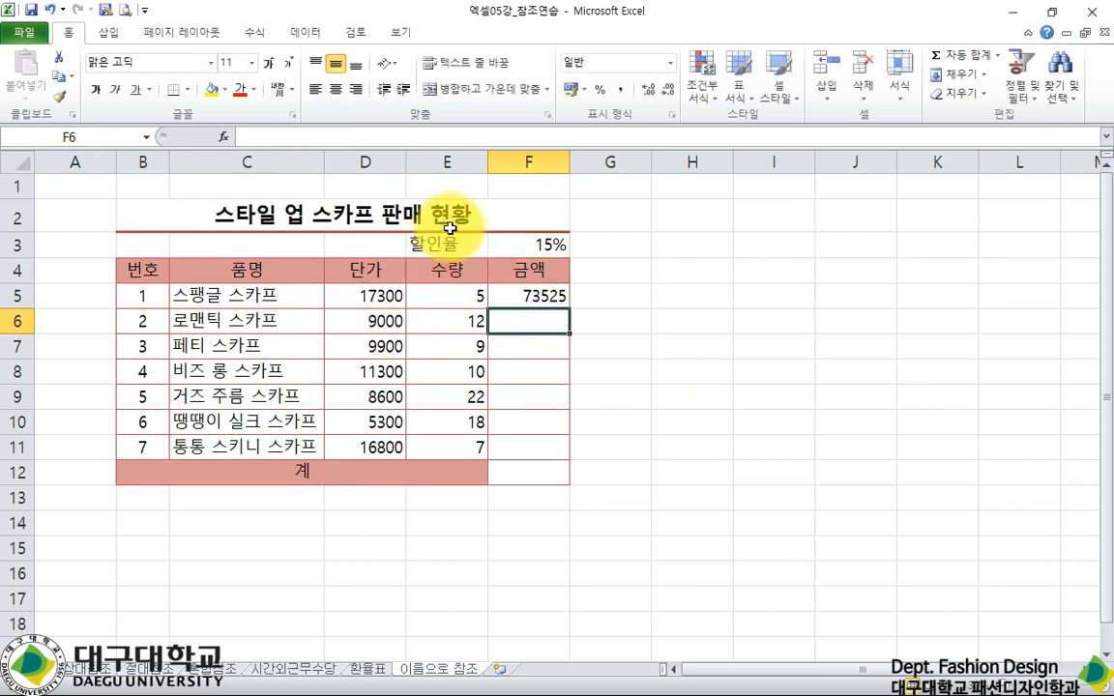
left_click(541, 296)
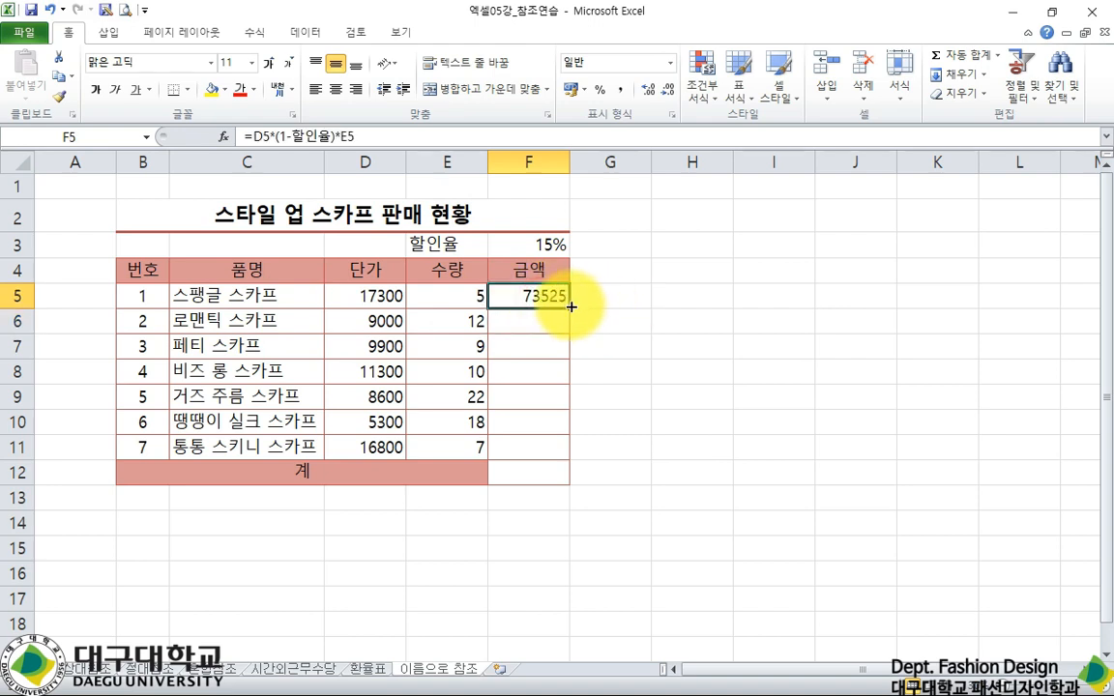
left_click_drag(571, 305, 569, 457)
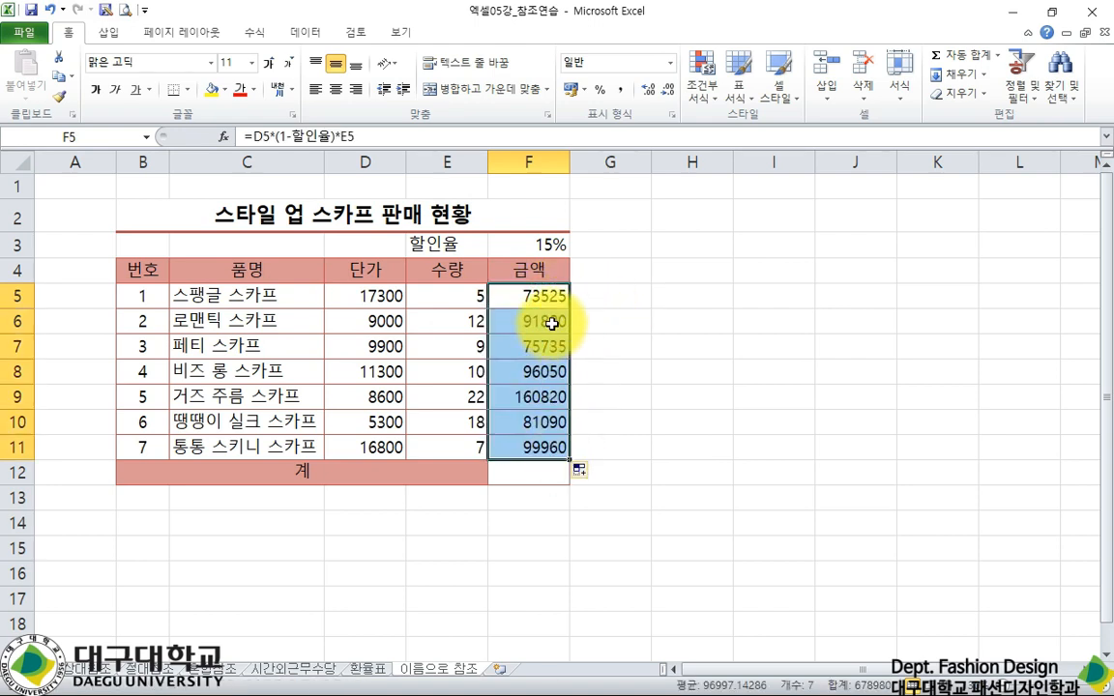
- Examine the copied amount formulas in F6 through F11 to check their cell and name references
left_click(551, 324)
left_click(322, 134)
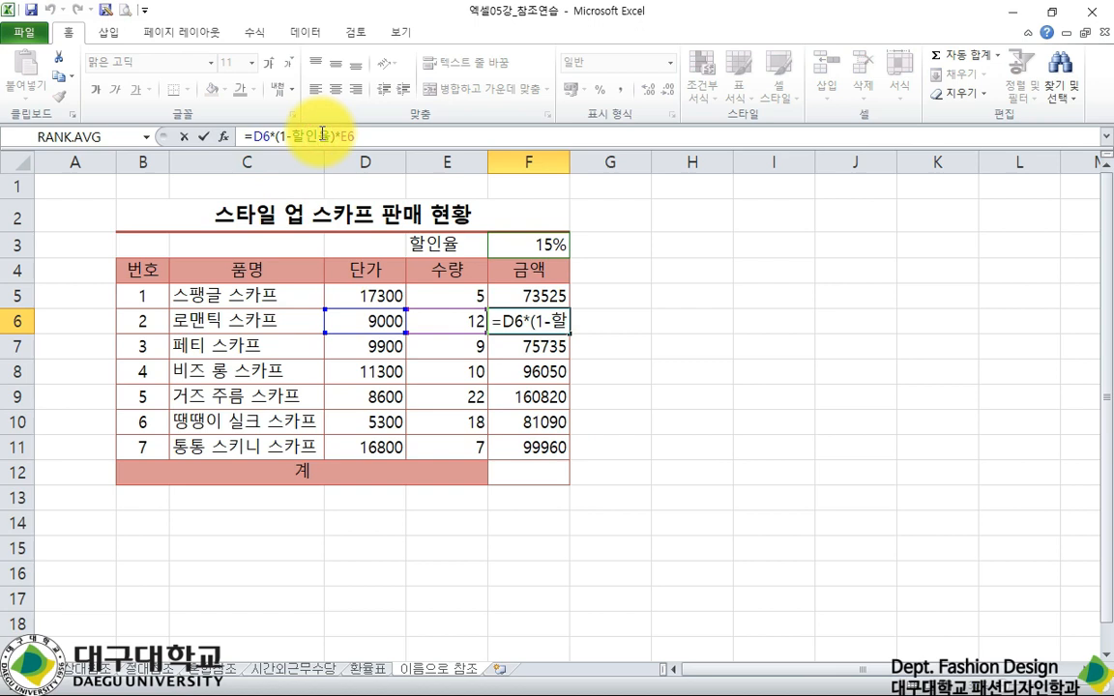
key("Escape")
key("Down")
left_click(316, 135)
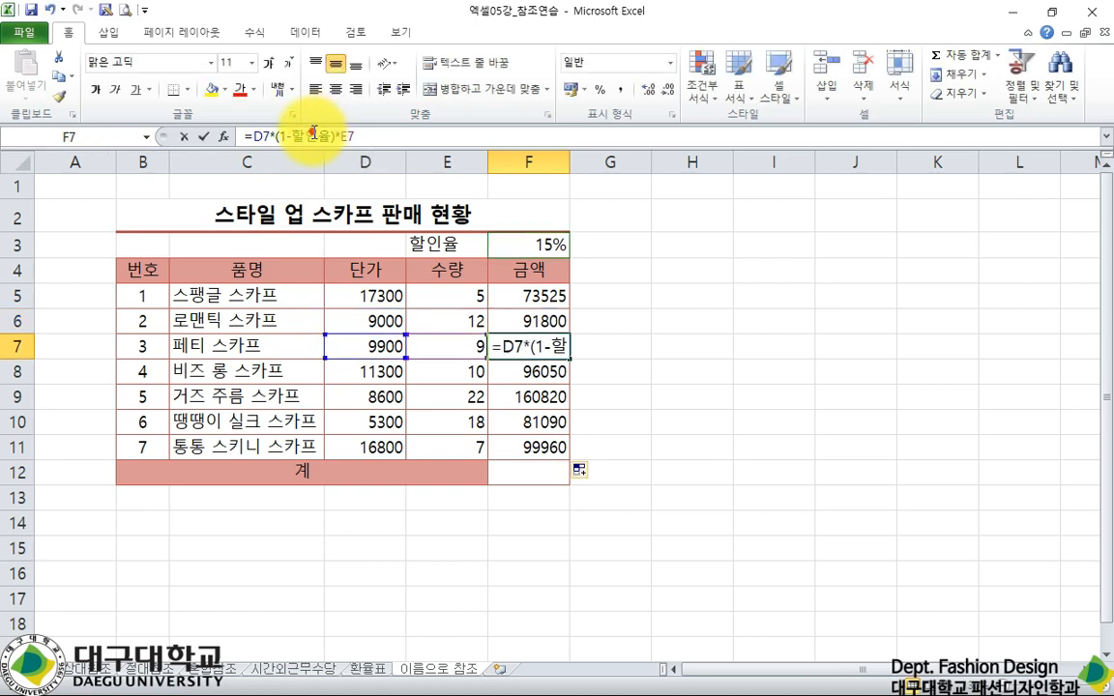
key("Return")
left_click(314, 133)
key("Return")
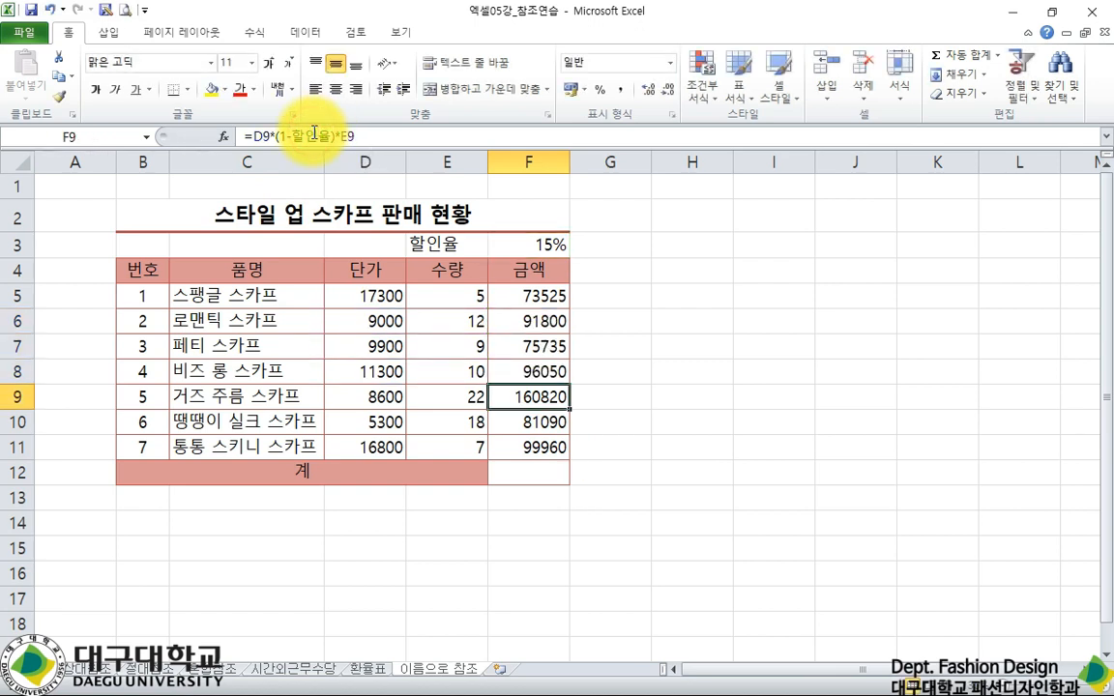
left_click(311, 133)
key("Return")
left_click(311, 132)
key("Return")
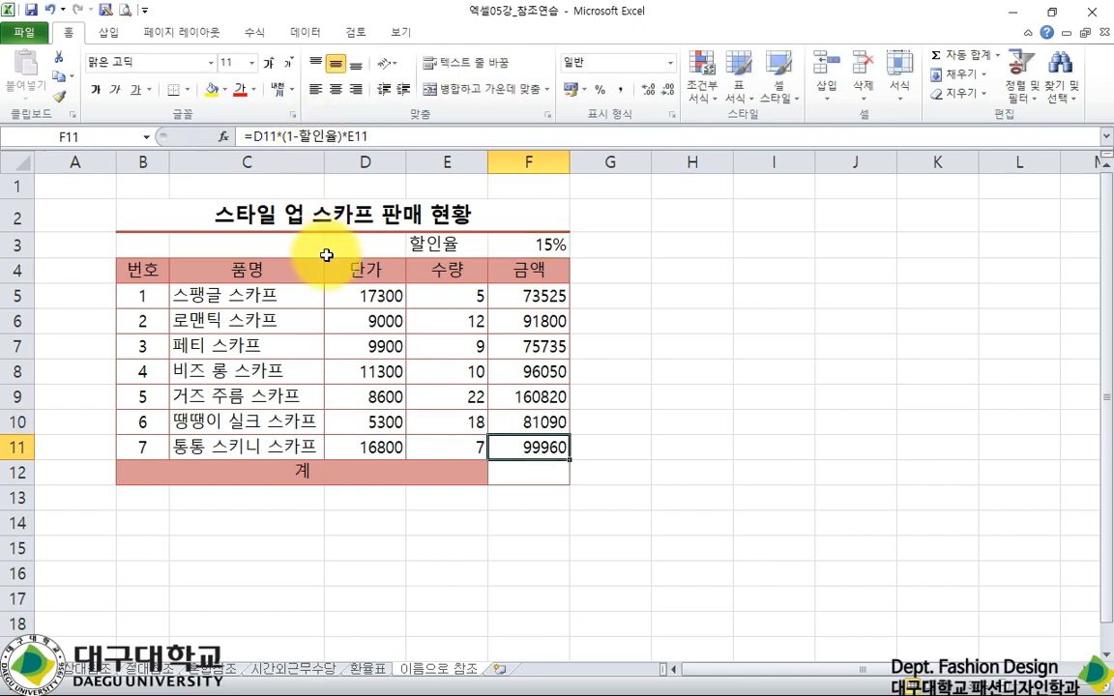
- Total the amounts F5:F11 in cell F12 with AutoSum, clearing and repeating the sum once
left_click(532, 474)
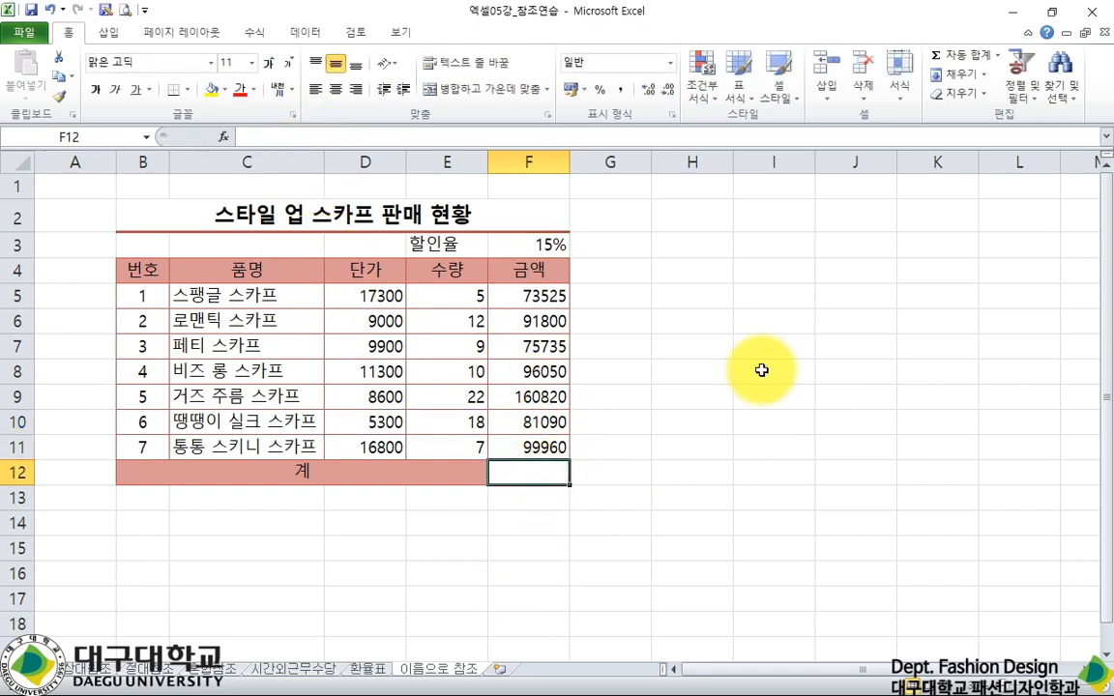
left_click(957, 56)
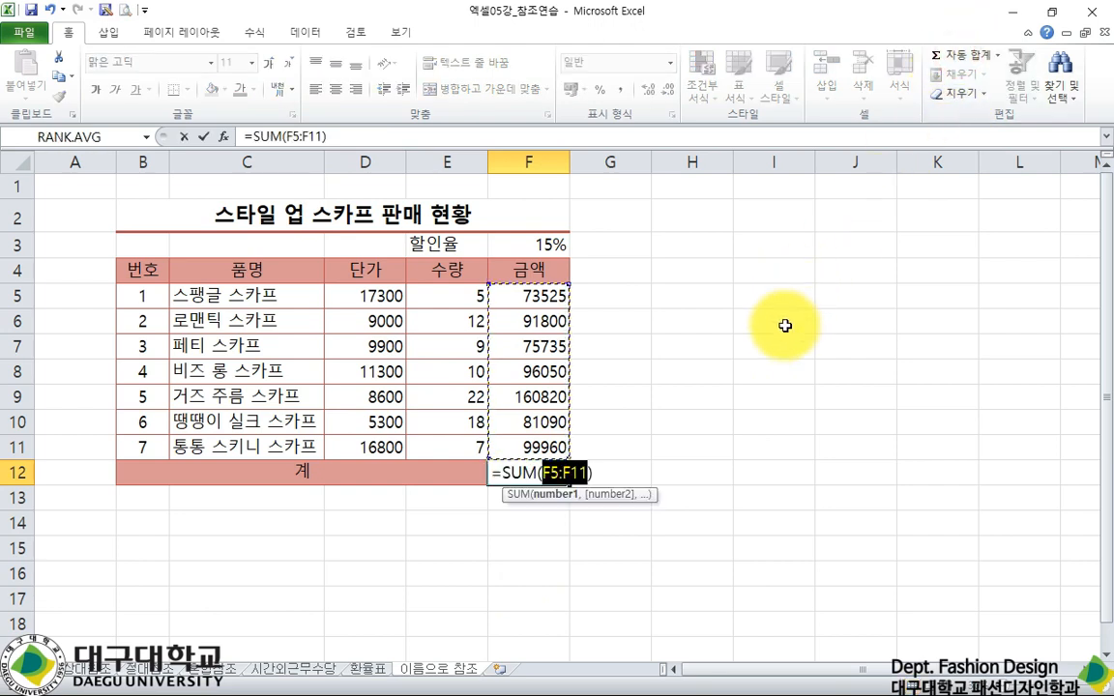
key("Return")
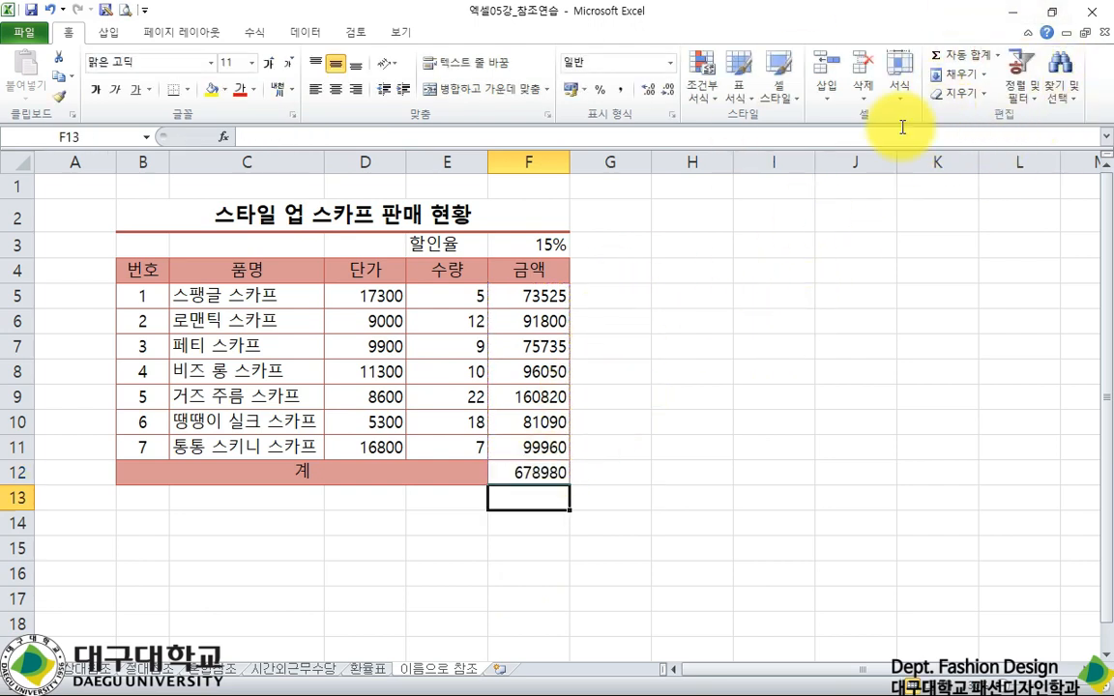
left_click(525, 472)
left_click(960, 54)
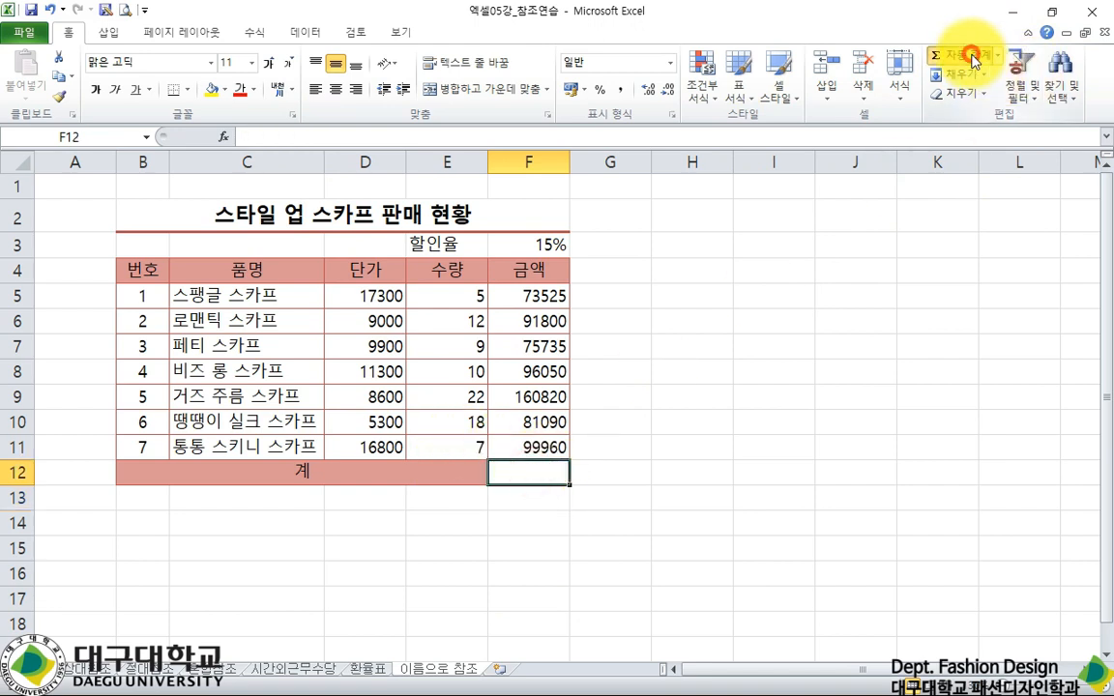
key("Return")
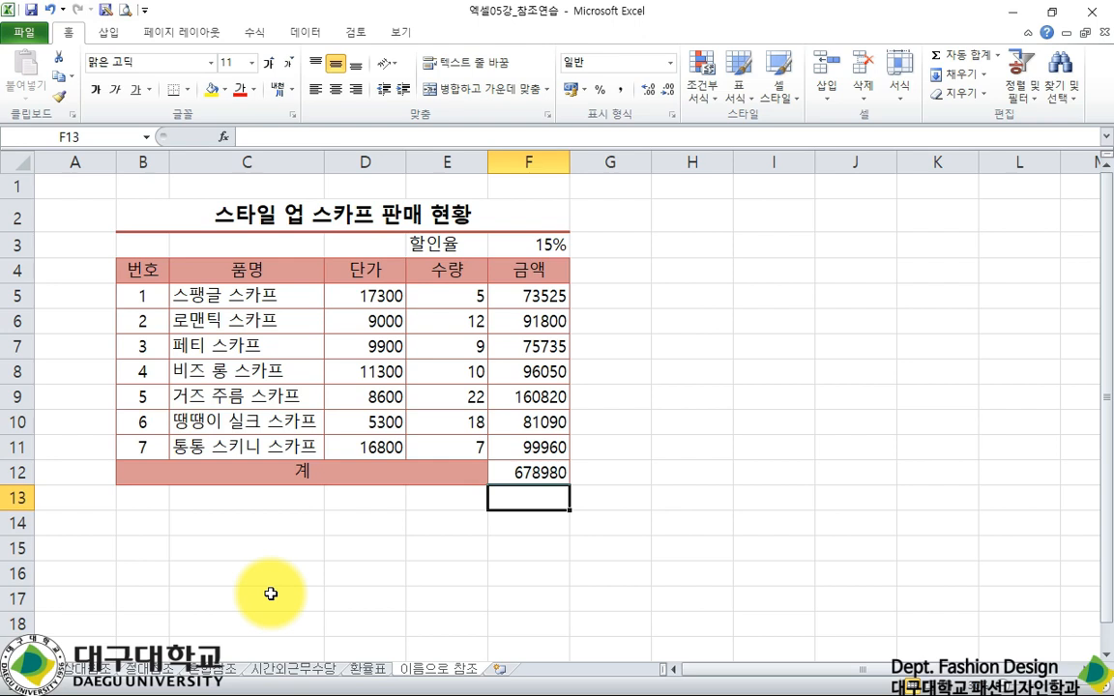
- Format the unit prices D5:D11 and amounts F5:F12 as Number with the 1000 separator and 0 decimal places
left_click_drag(386, 291, 392, 442)
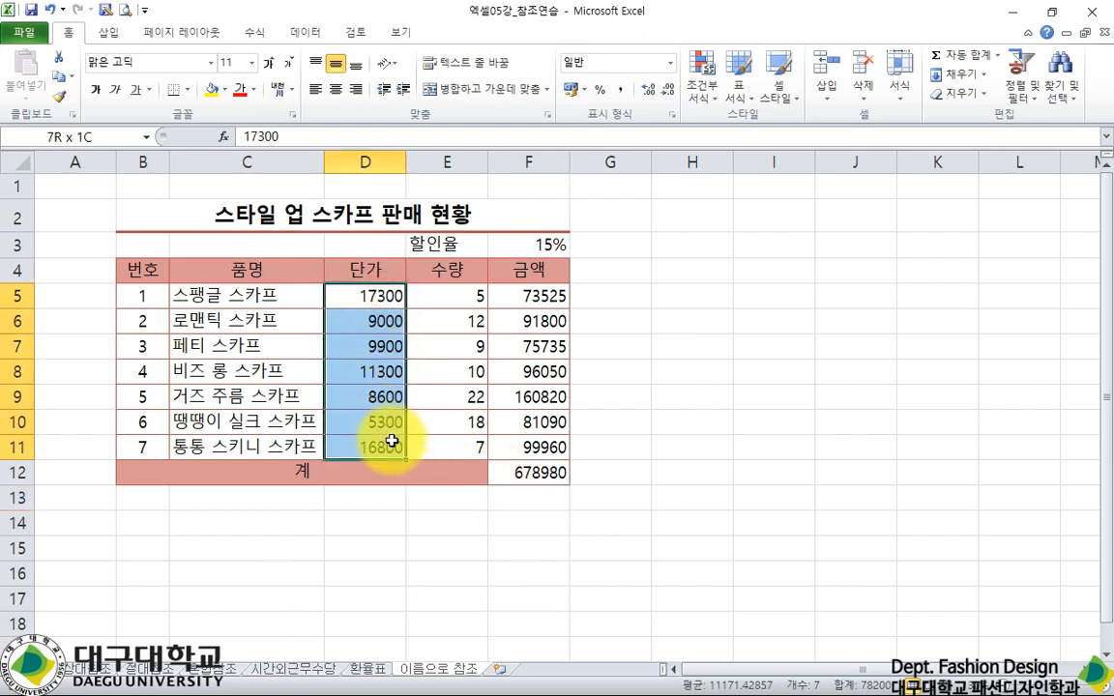
left_click_drag(528, 296, 546, 475, "ctrl")
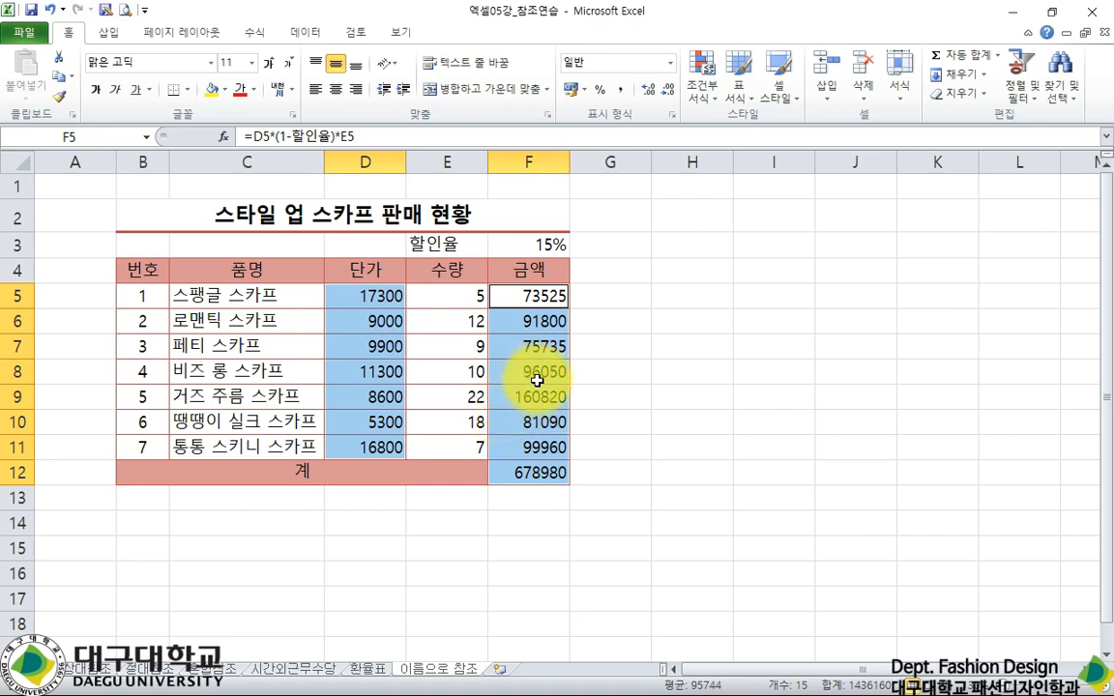
right_click(536, 380)
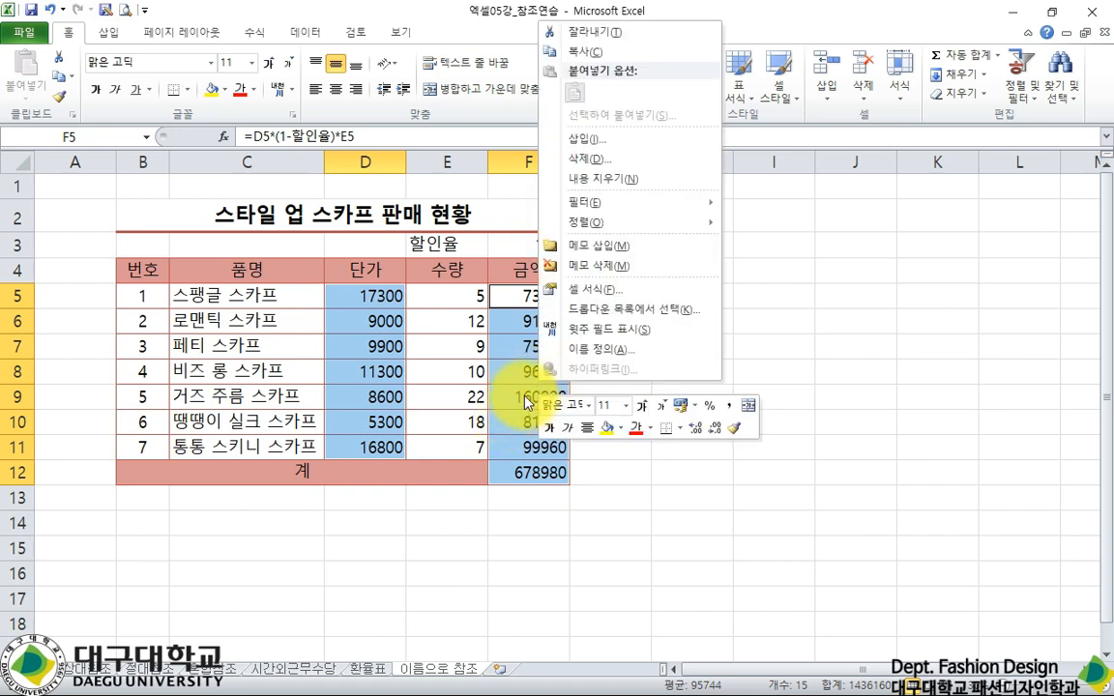
left_click(569, 295)
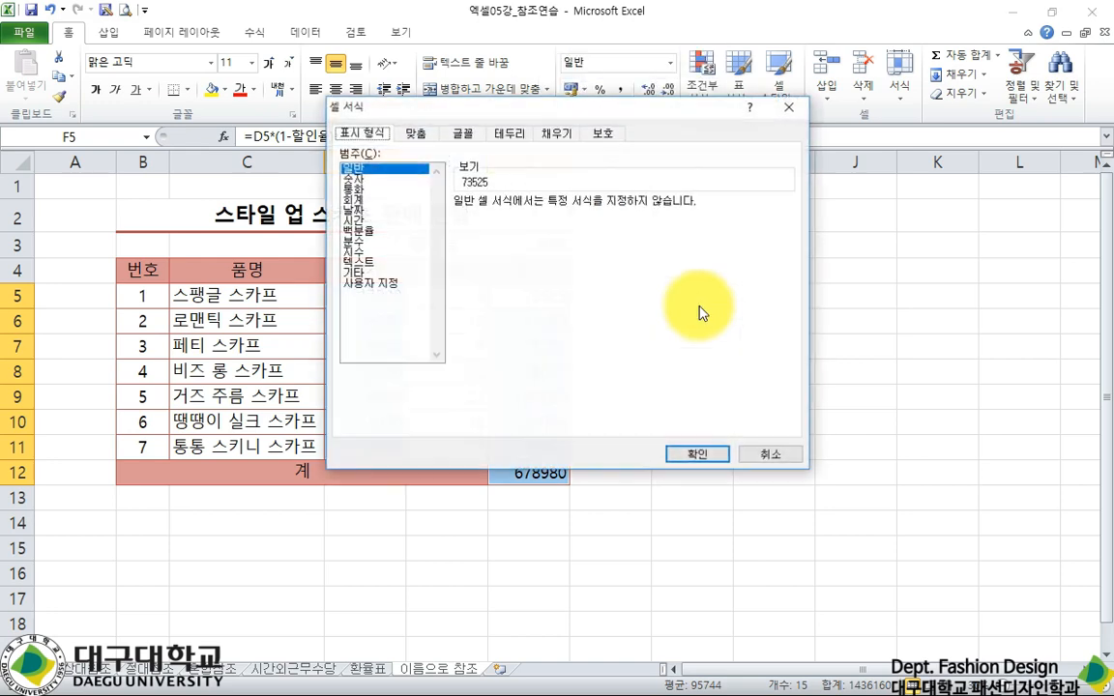
left_click_drag(492, 106, 704, 220)
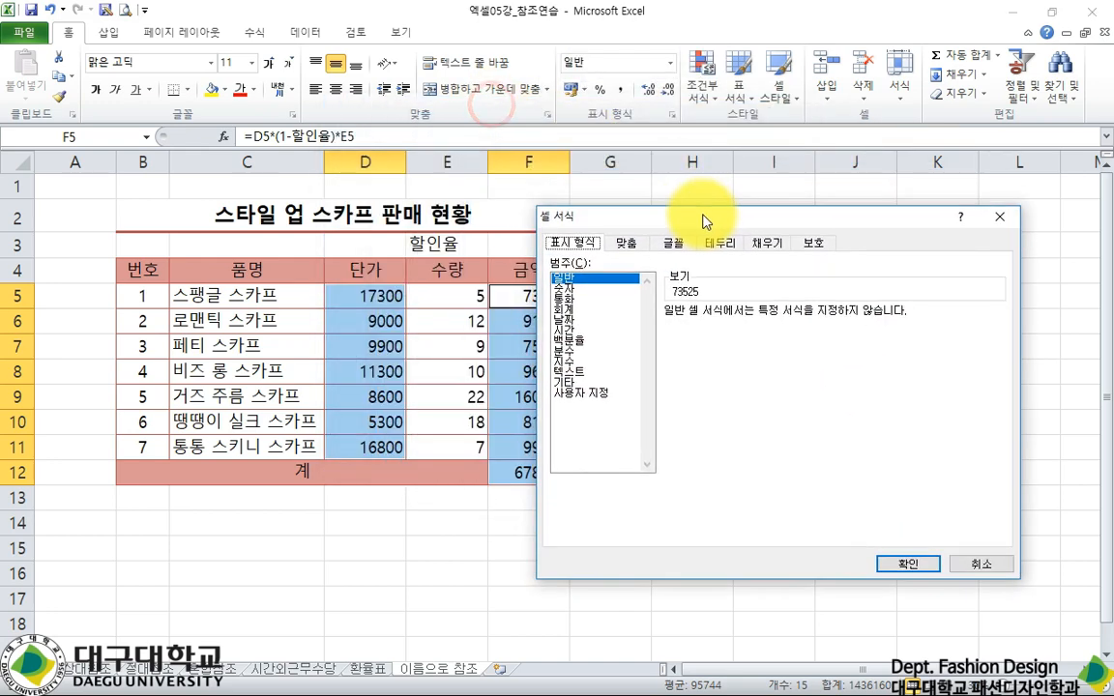
left_click(563, 290)
left_click(725, 334)
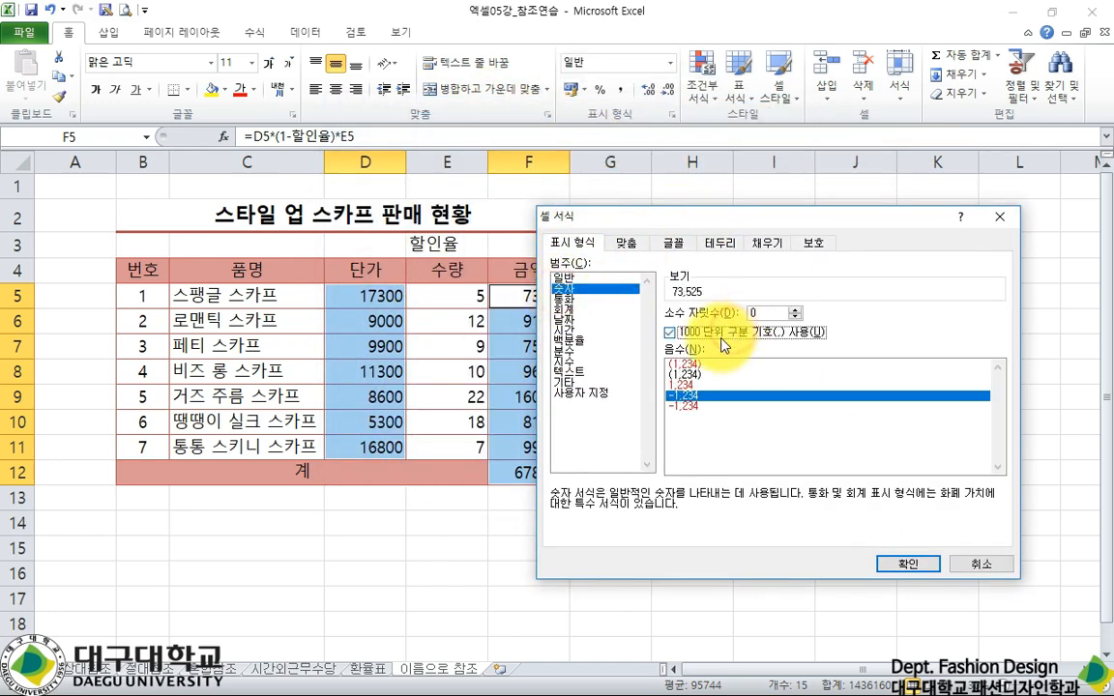
left_click(903, 566)
left_click(519, 367)
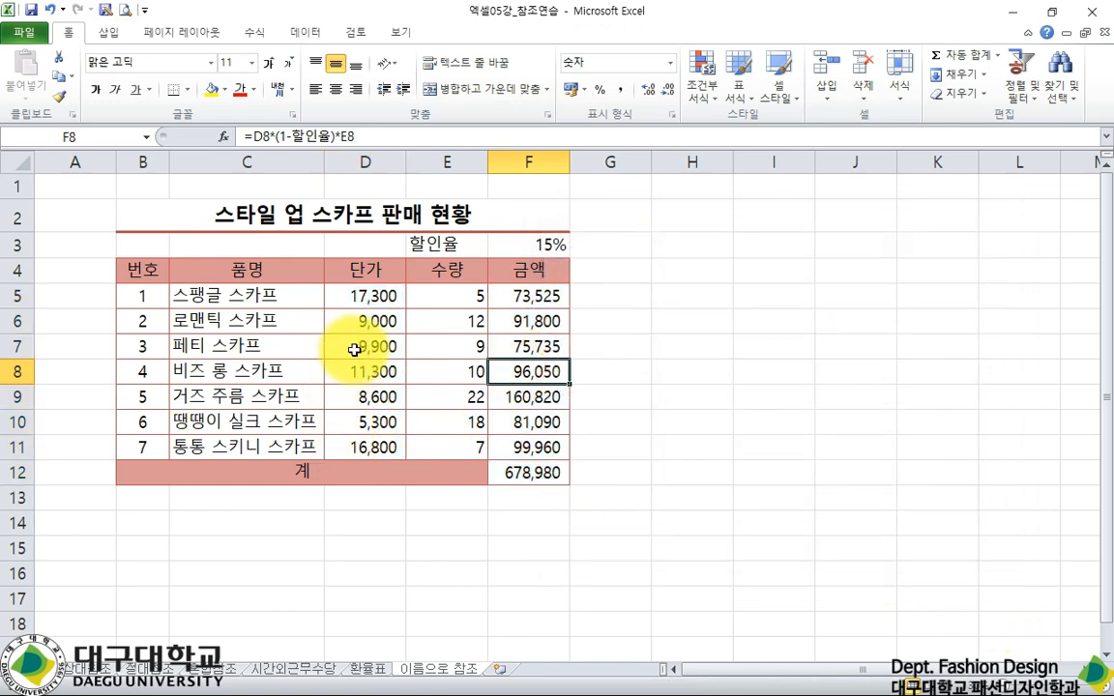
left_click_drag(365, 294, 366, 447)
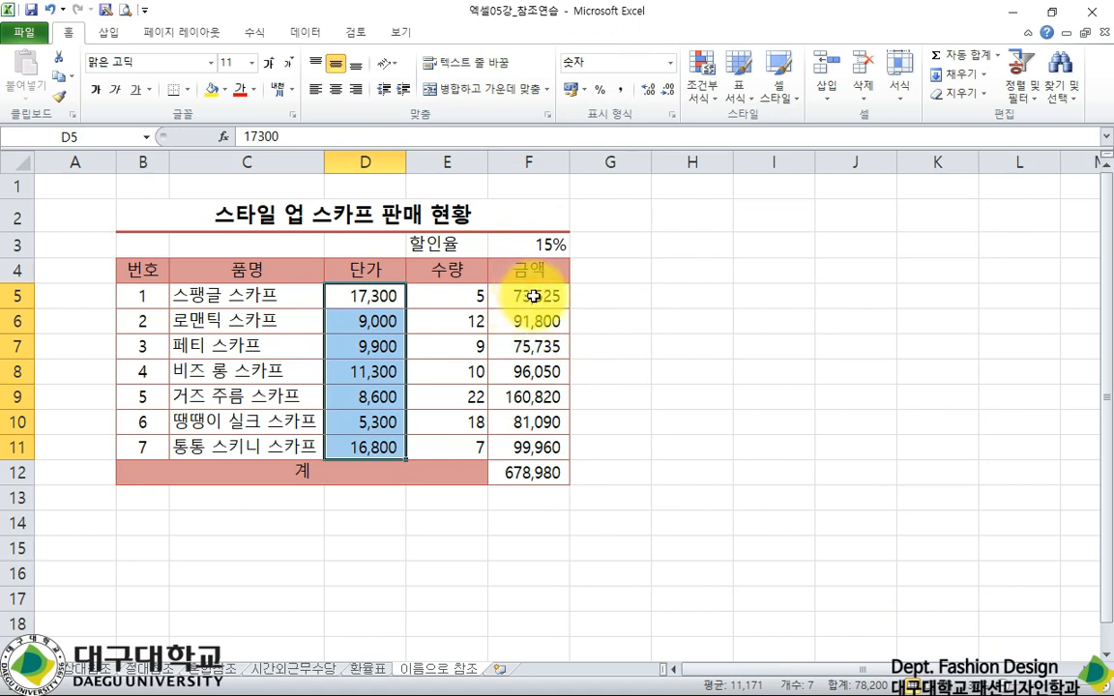
left_click_drag(532, 296, 530, 468)
left_click(530, 322)
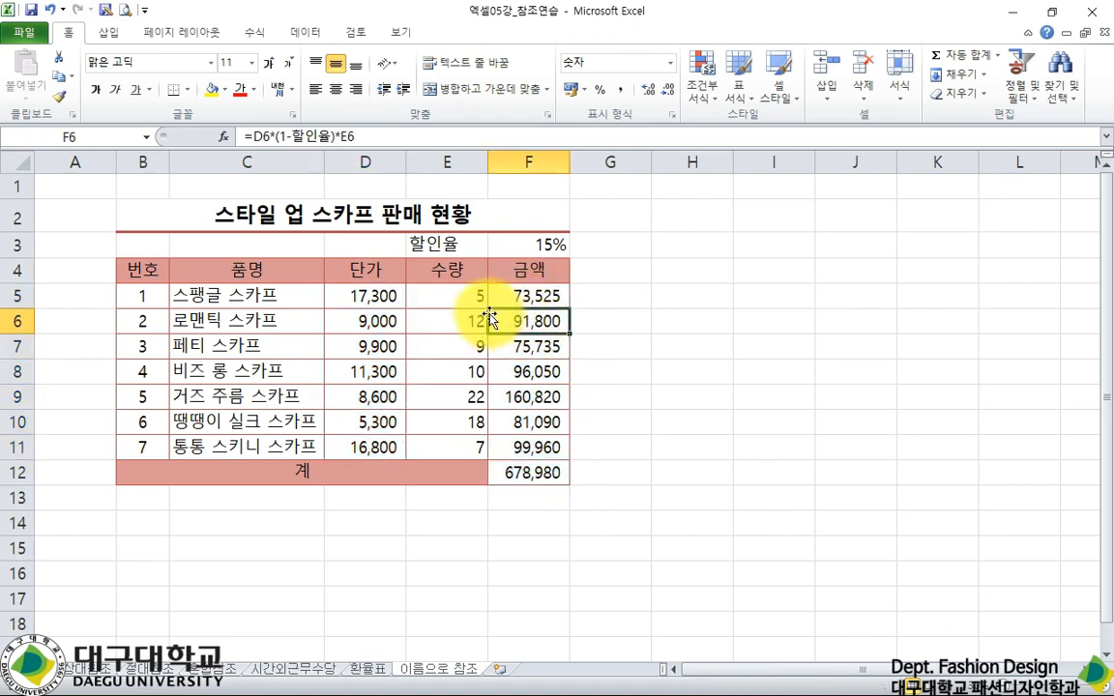
- Inspect the 할인율 name and its reference in the Name Manager, and view the settings for creating a new name
left_click(509, 245)
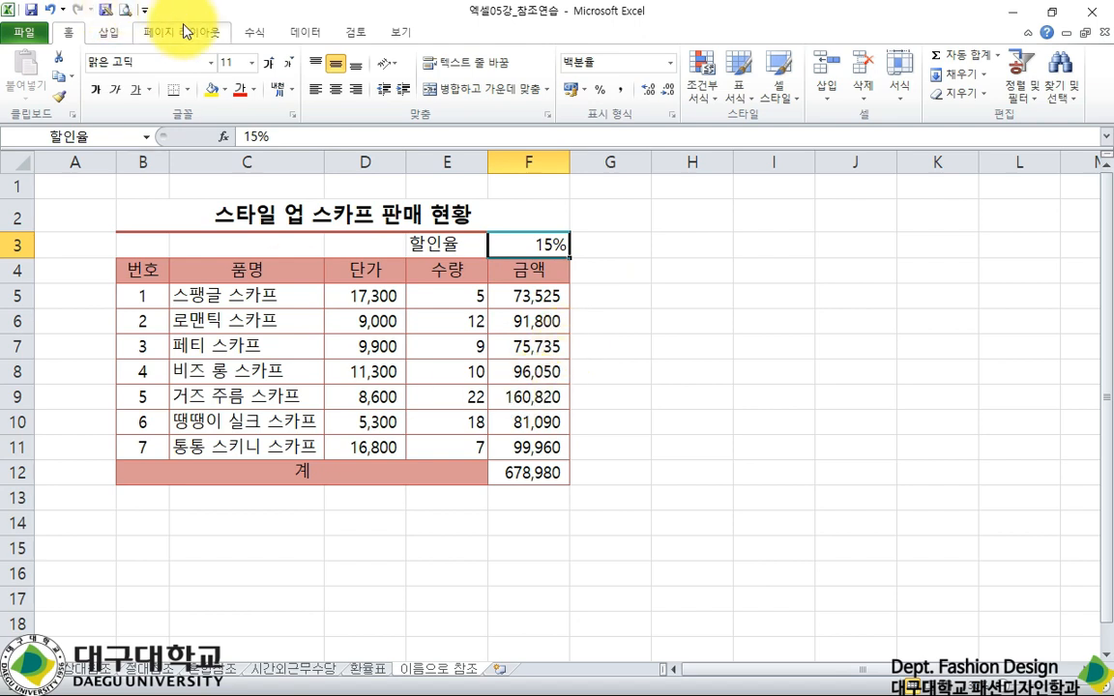
left_click(254, 35)
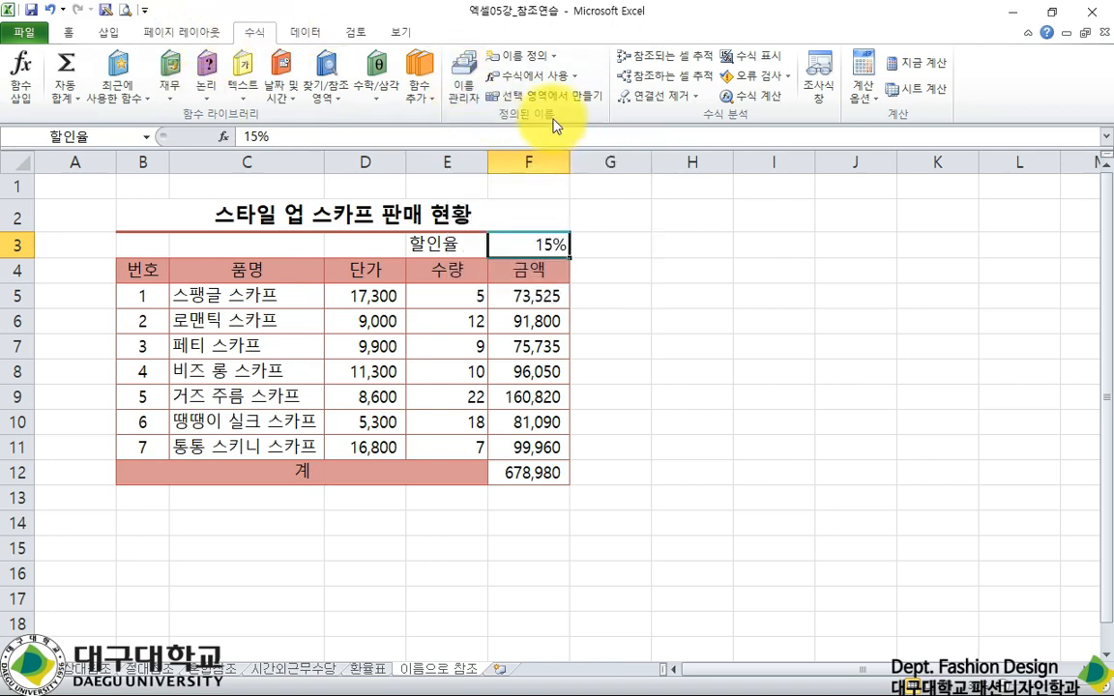
left_click(463, 70)
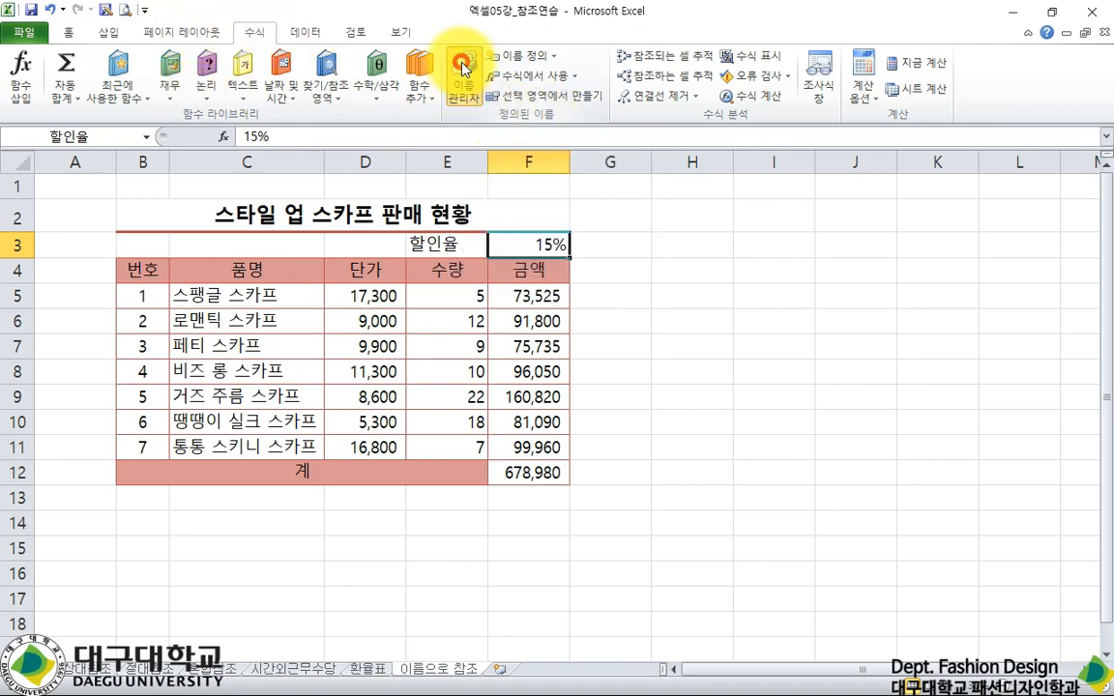
mouse_move(734, 199)
left_mouse_down()
mouse_move(733, 187)
mouse_move(738, 206)
left_mouse_up()
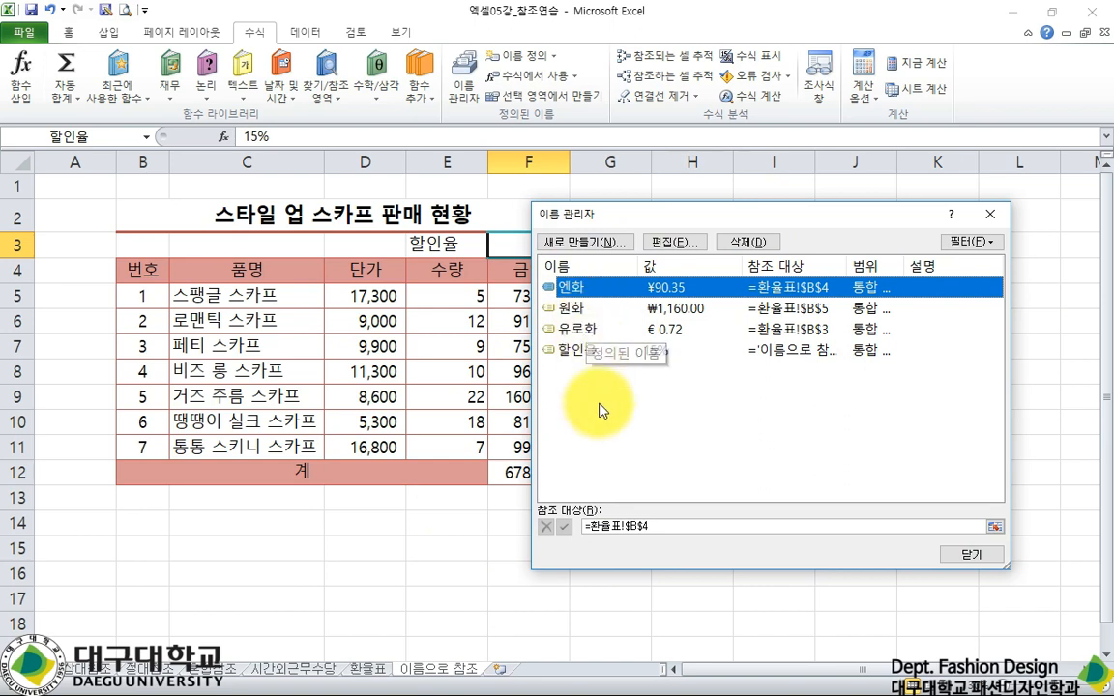
left_click(582, 355)
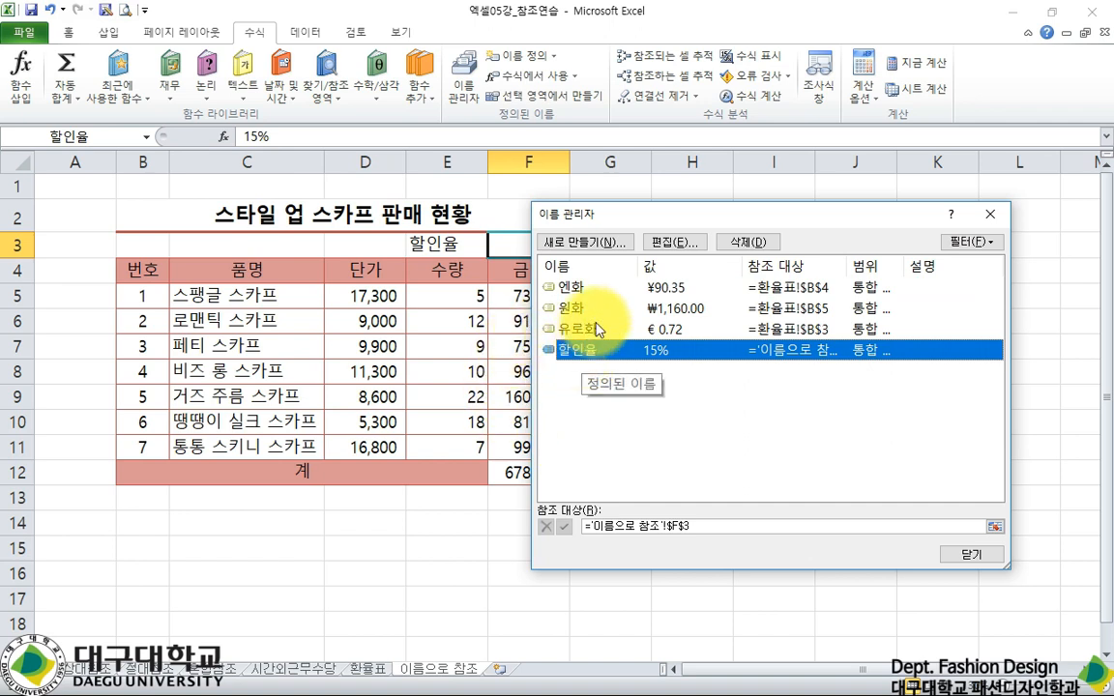
left_click(604, 249)
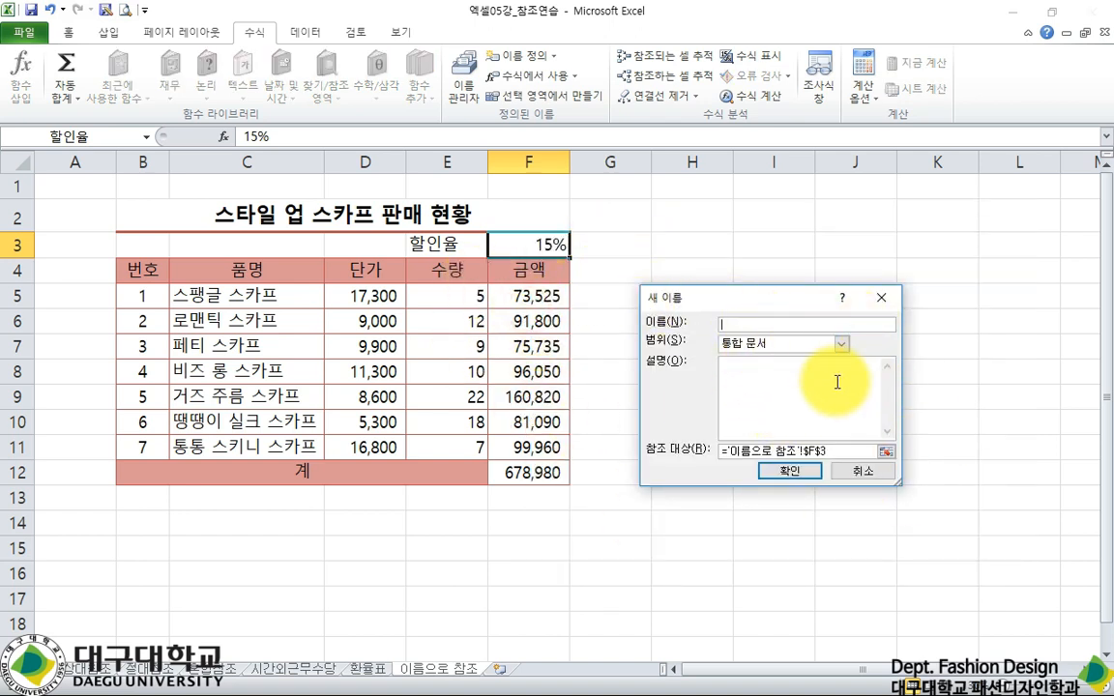
left_click(864, 472)
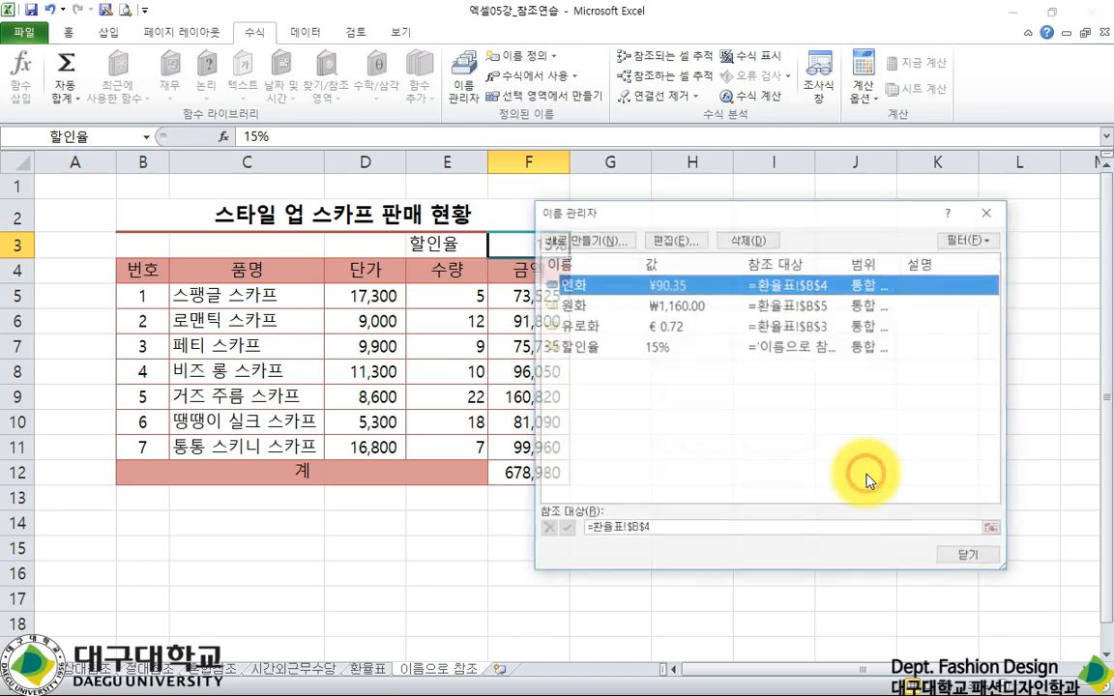
- Delete the defined name 할인율 in the Name Manager and return to the sheet
left_click(579, 347)
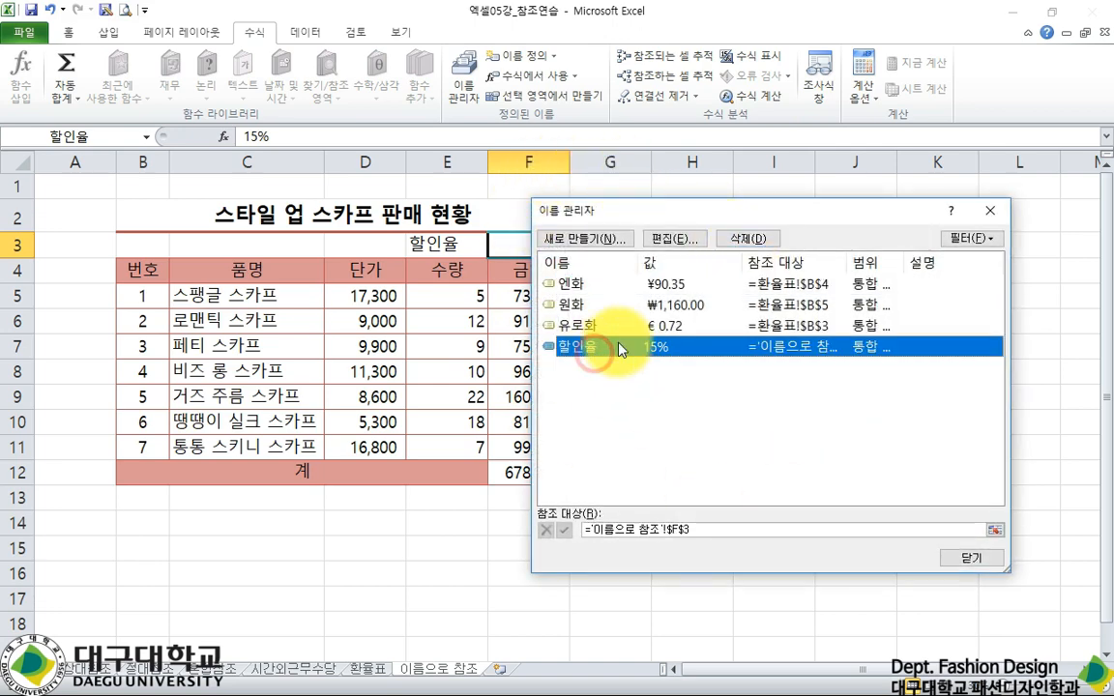
left_click(747, 238)
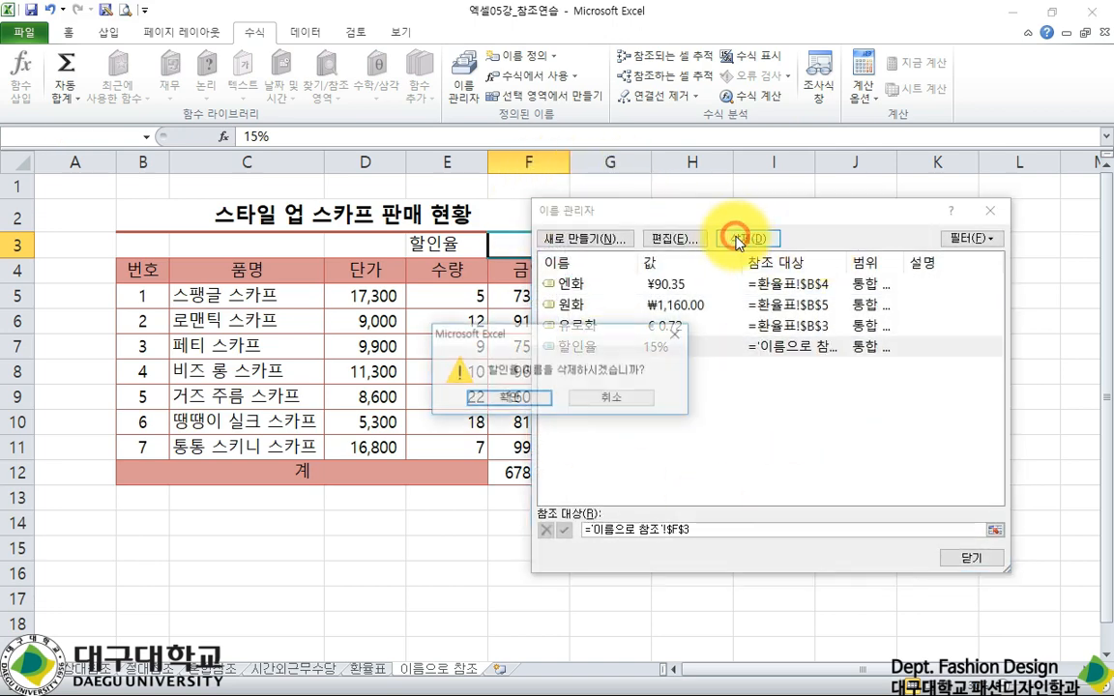
left_click(534, 396)
left_click(972, 559)
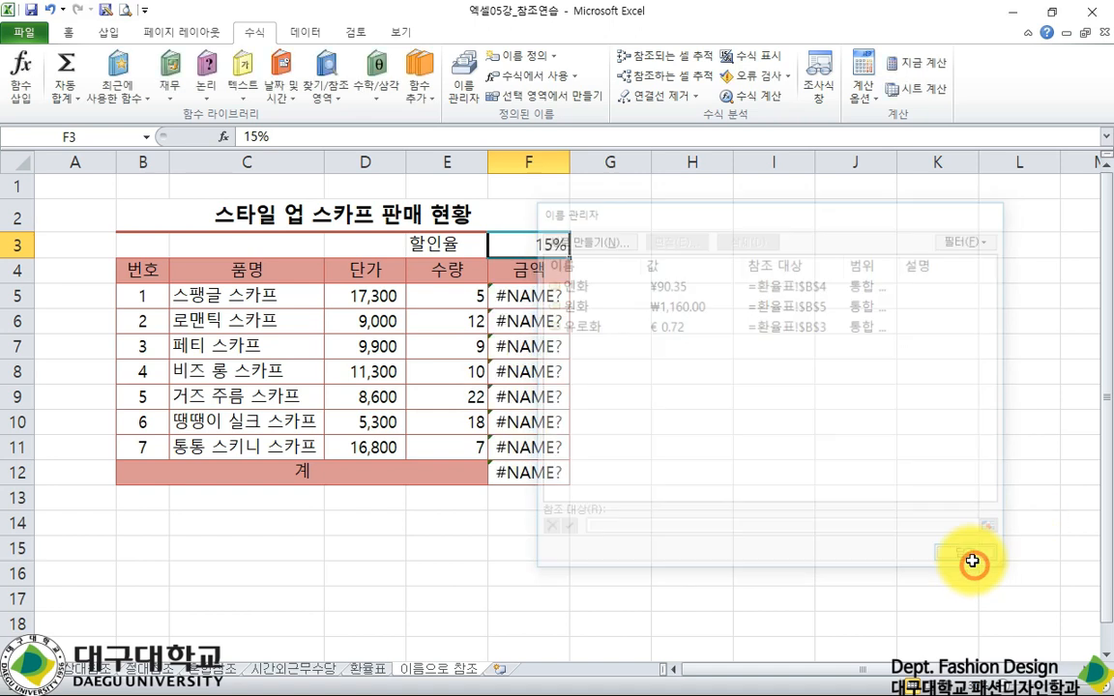
- Check the amounts in F5:F12 and undo the deletion of the 할인율 name
left_click_drag(526, 300, 503, 478)
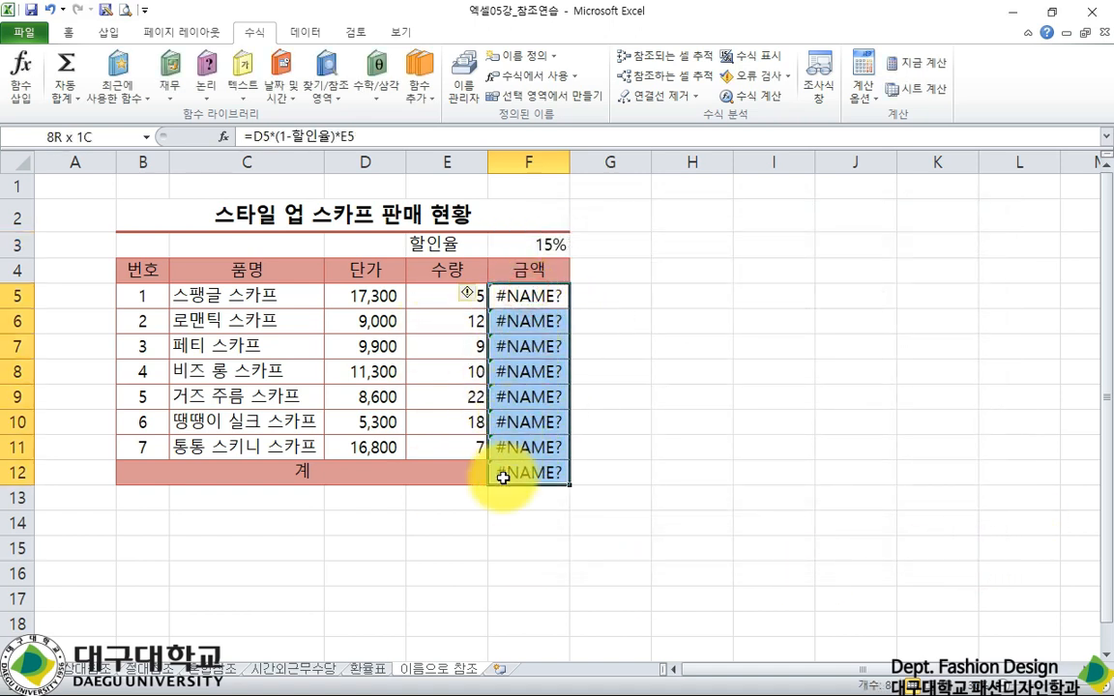
key("ctrl+z")
left_click(631, 371)
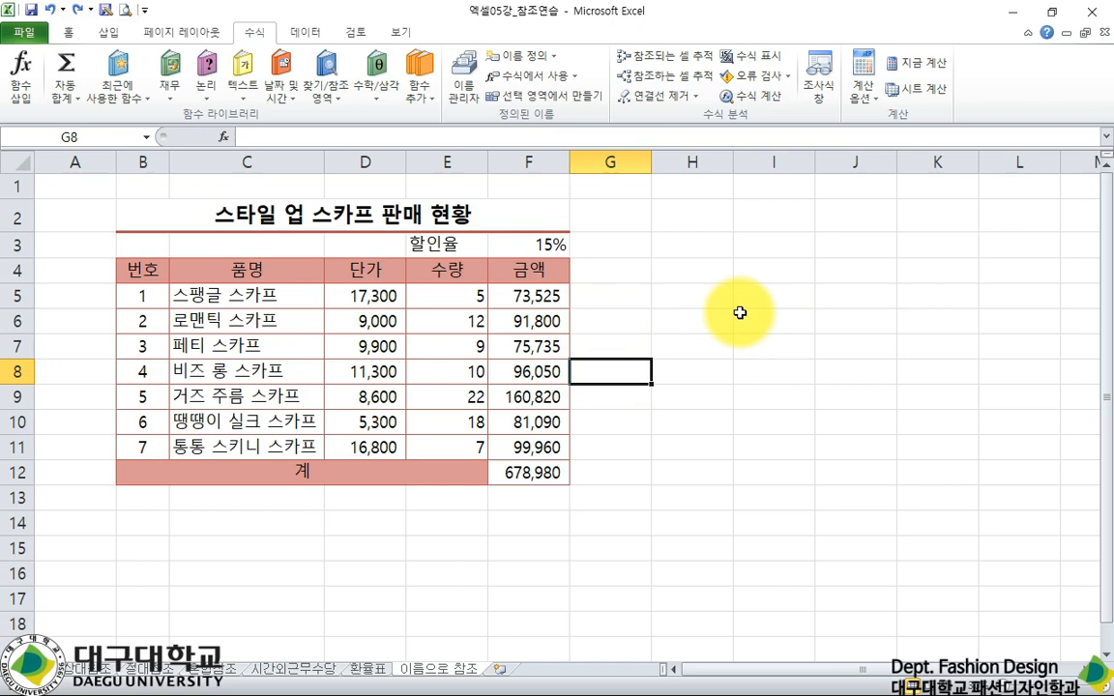
- Check the list of defined names in the Name Manager for 할인율, then return to the sheet
left_click(466, 89)
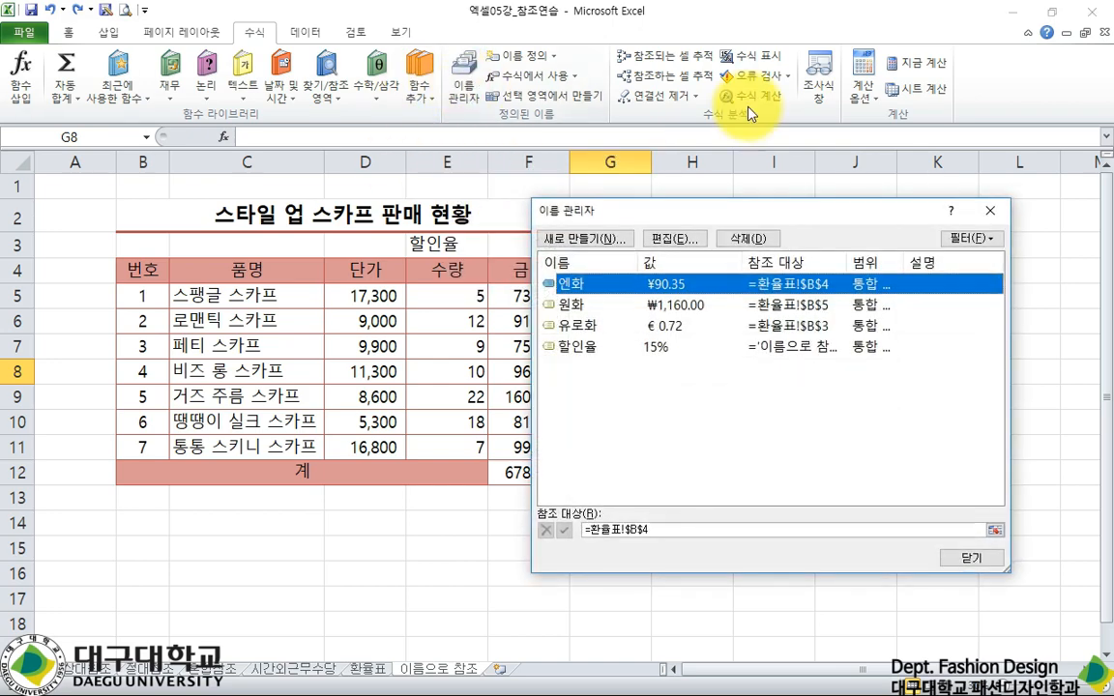
left_click(992, 213)
left_click(727, 350)
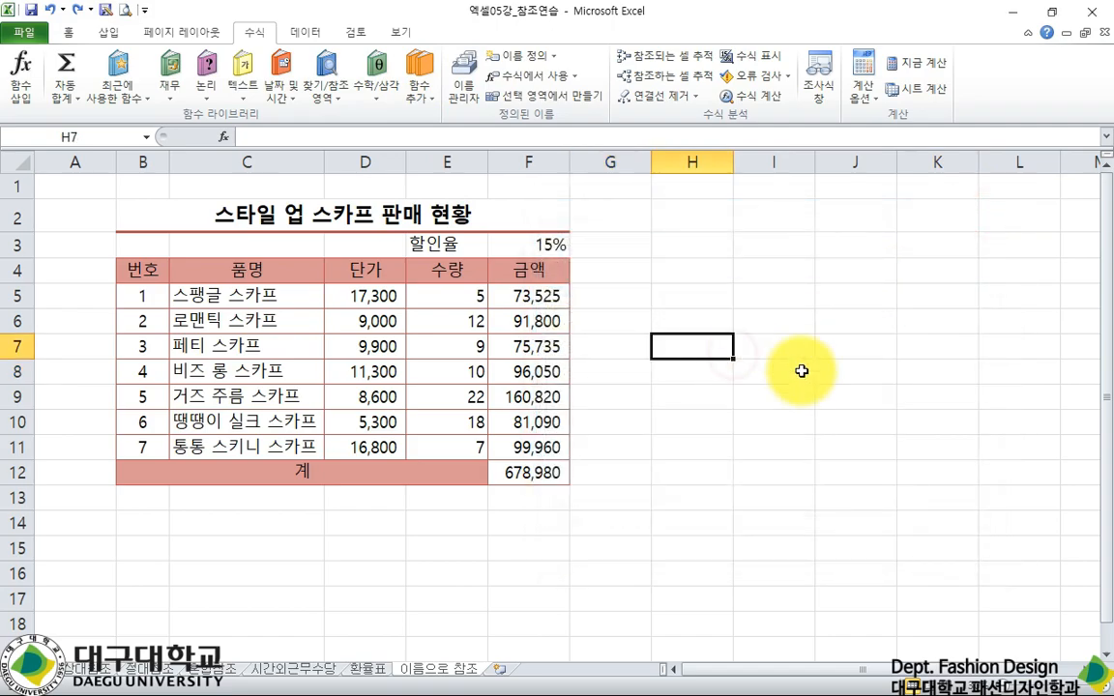